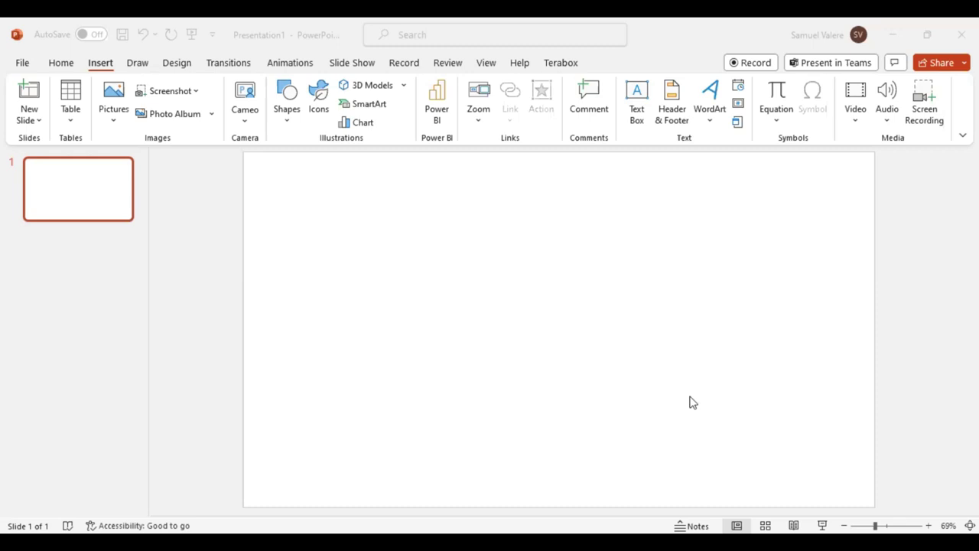
- Paste the copied black-and-white shush silhouette picture onto the blank slide
key("ctrl+v")
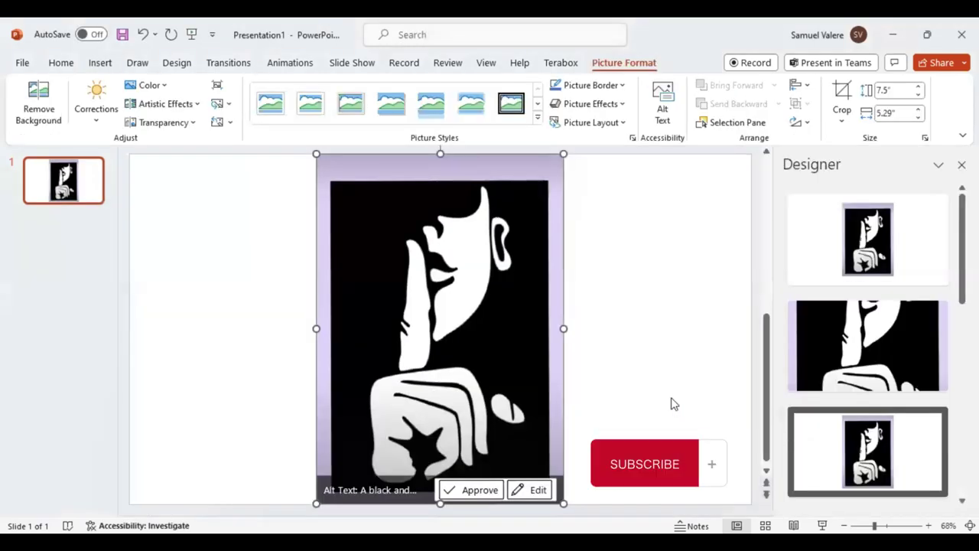
- Crop the pale purple border off the shush picture's top, right, left and bottom edges
left_click(878, 523)
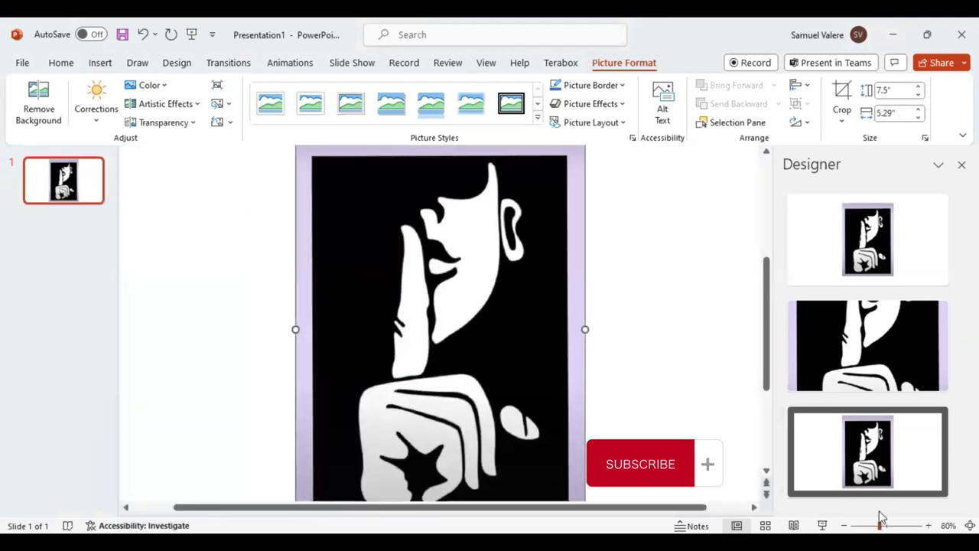
left_click(874, 523)
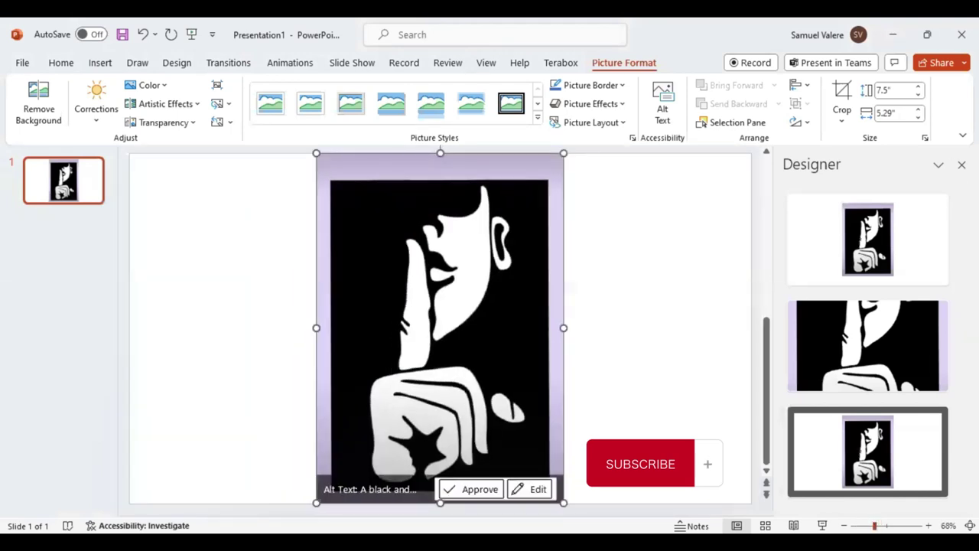
left_click(841, 96)
left_click_drag(440, 158, 440, 181)
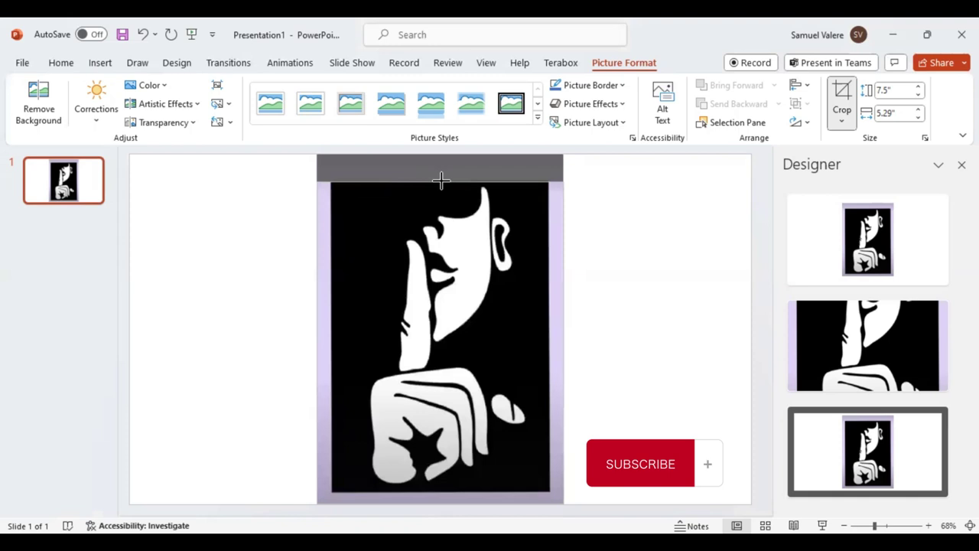
left_click_drag(561, 343, 547, 342)
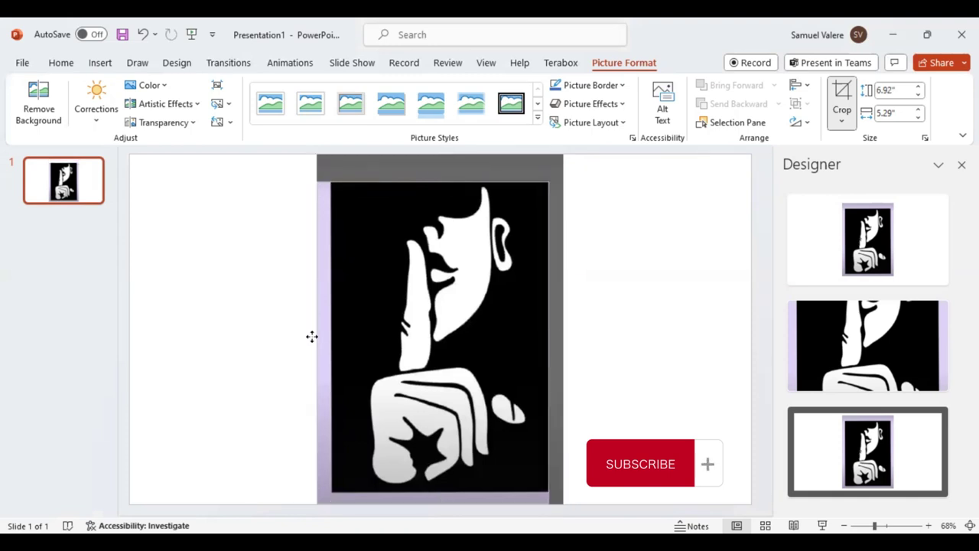
left_click_drag(317, 337, 333, 341)
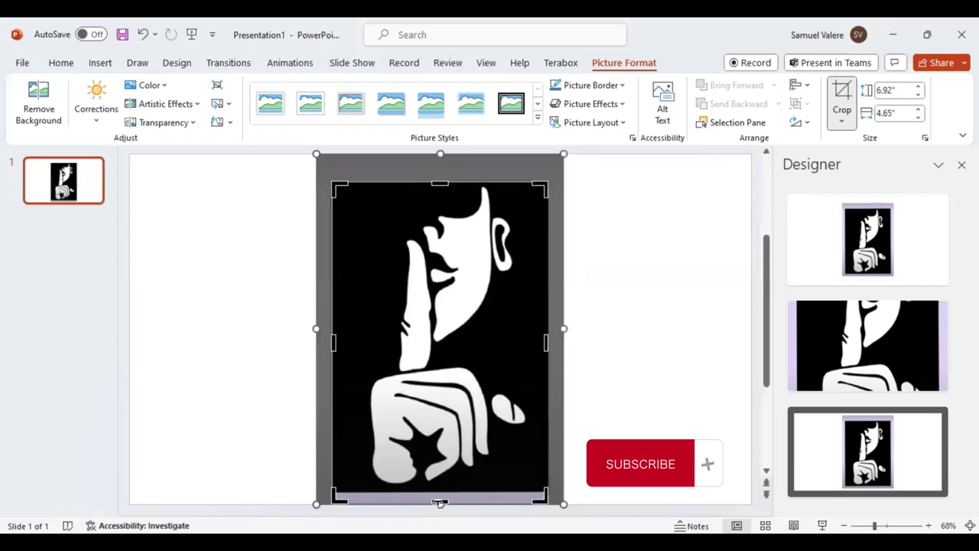
left_click_drag(438, 493, 437, 490)
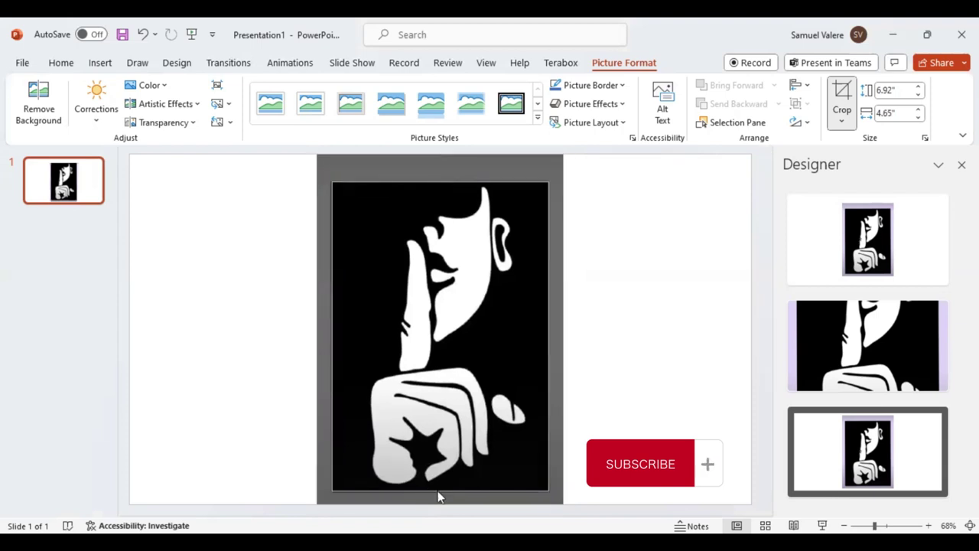
key("Escape")
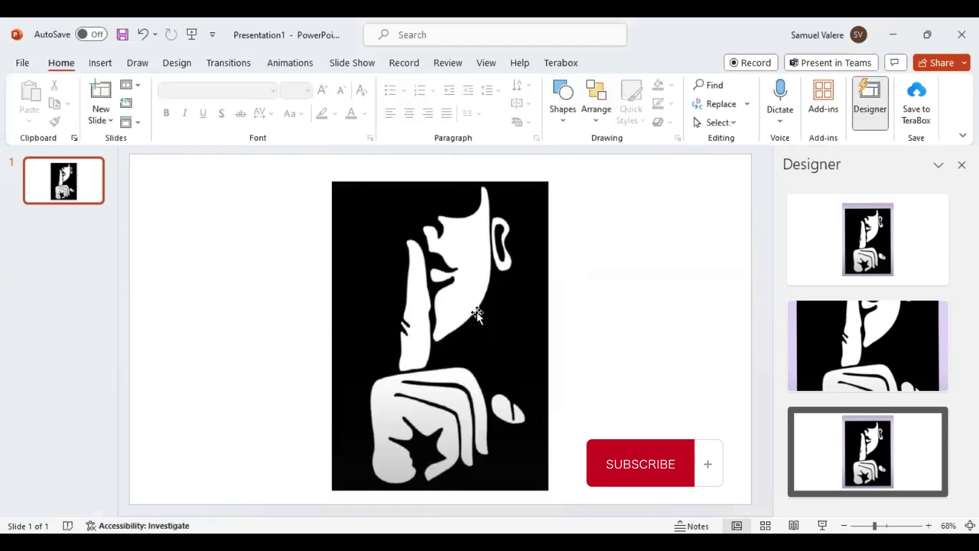
left_click(497, 353)
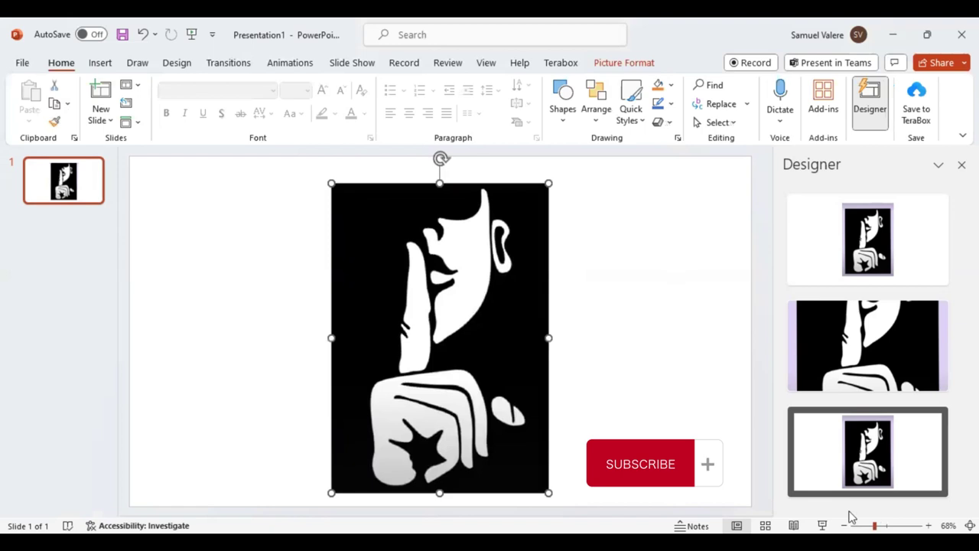
scroll(851, 518, "up", 2)
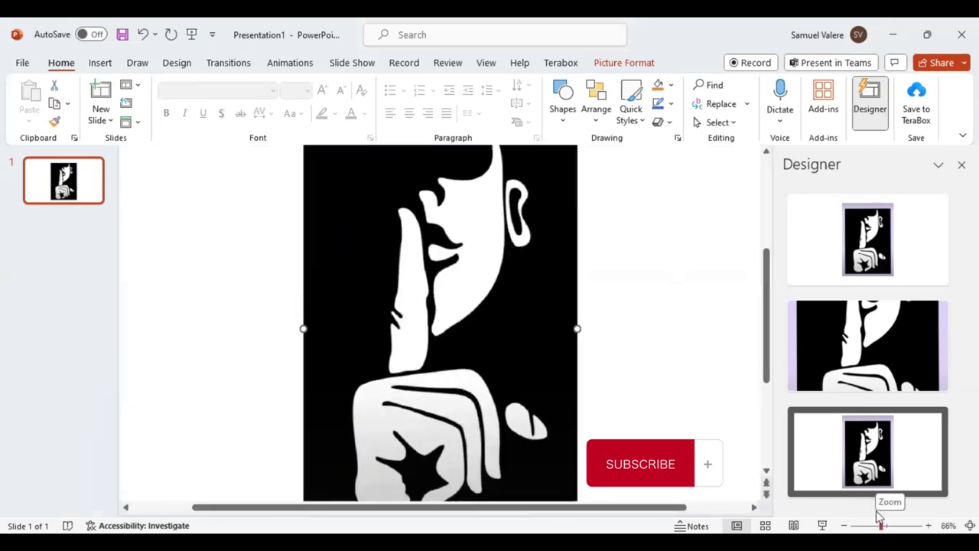
scroll(832, 485, "down", 1)
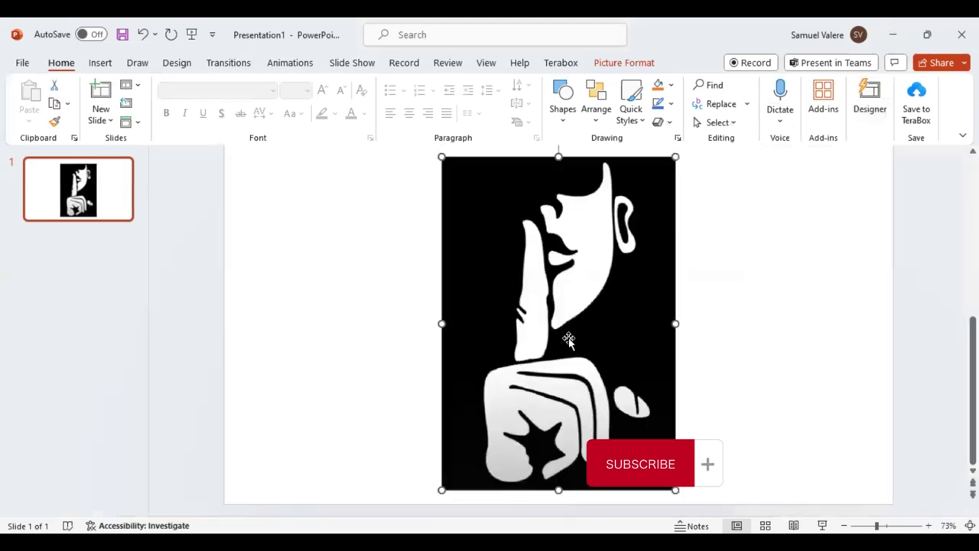
- Set the shush picture's transparency to 77% in Format Picture
right_click(567, 339)
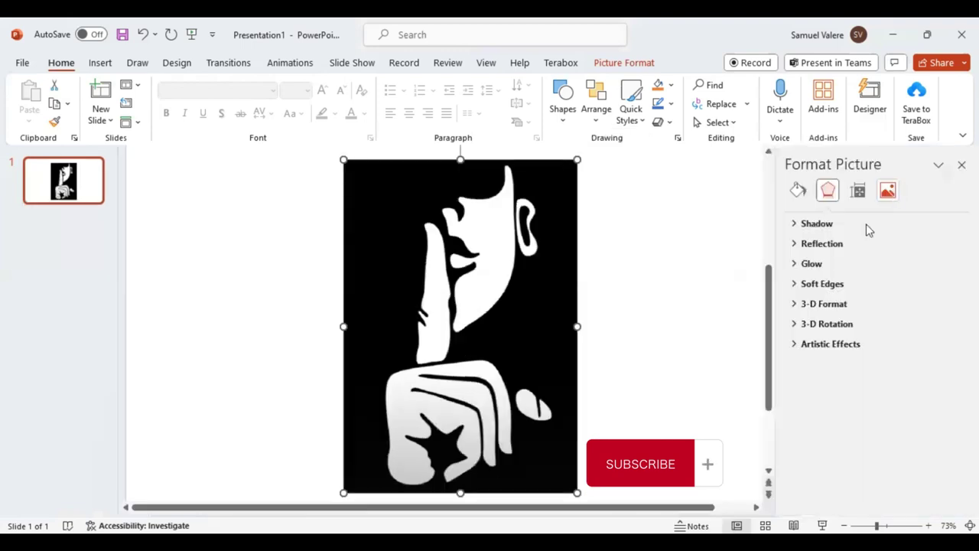
left_click(887, 190)
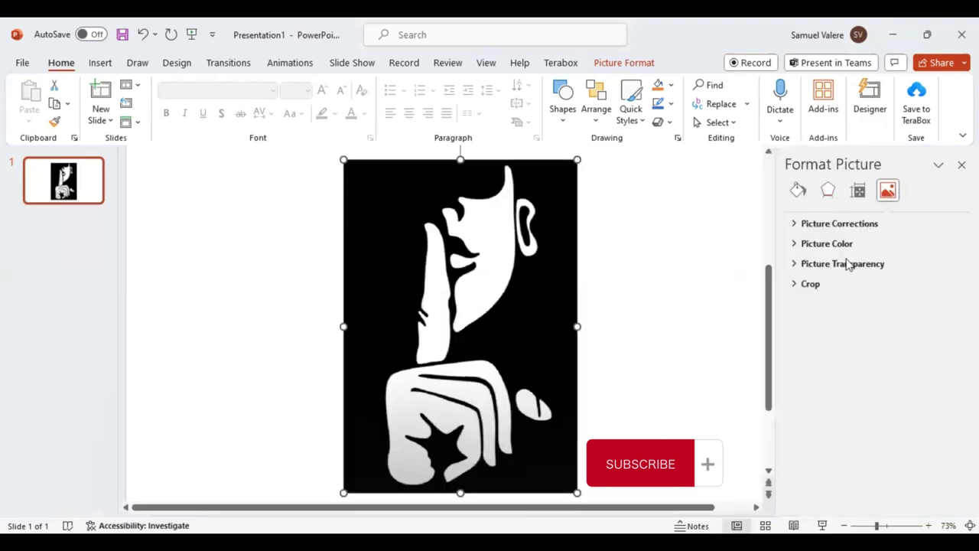
left_click(842, 263)
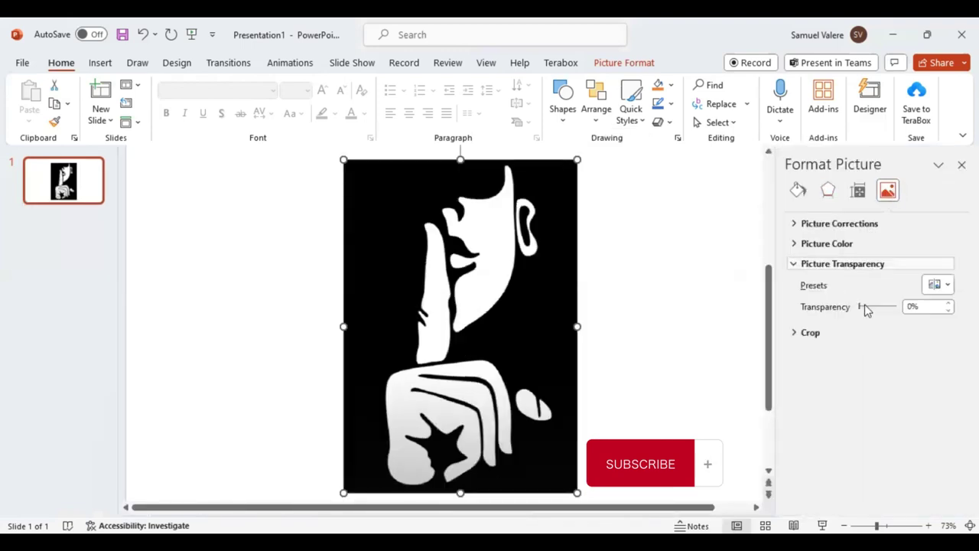
left_click_drag(863, 307, 885, 312)
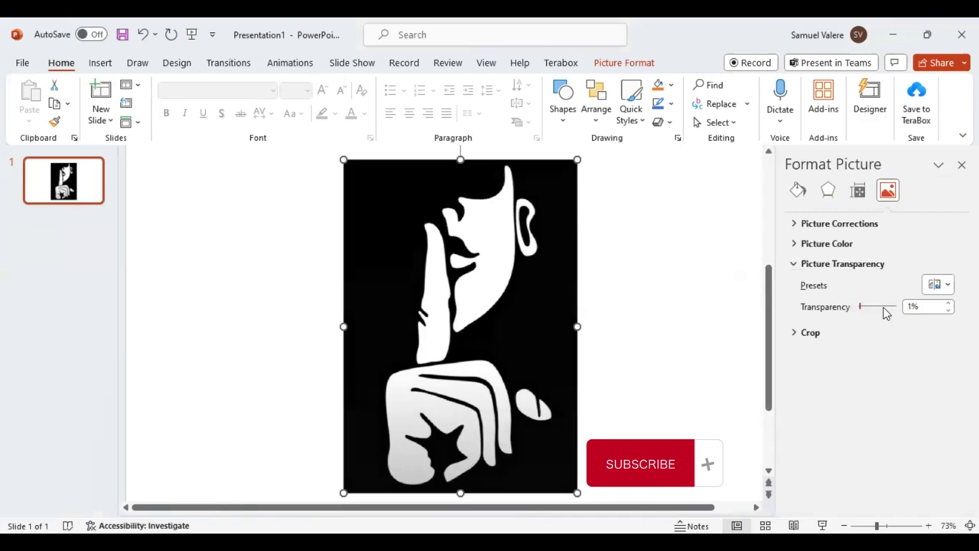
left_click(867, 307)
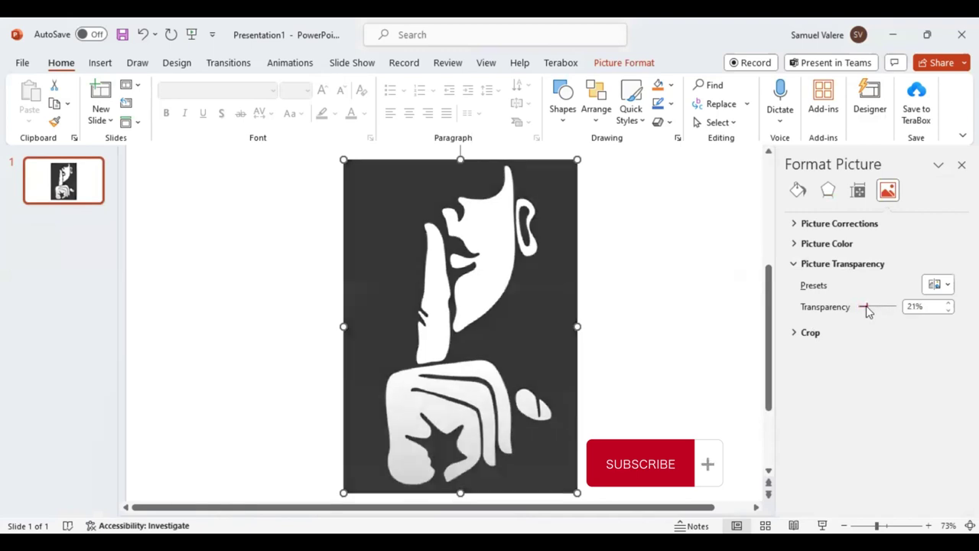
left_click_drag(881, 307, 884, 312)
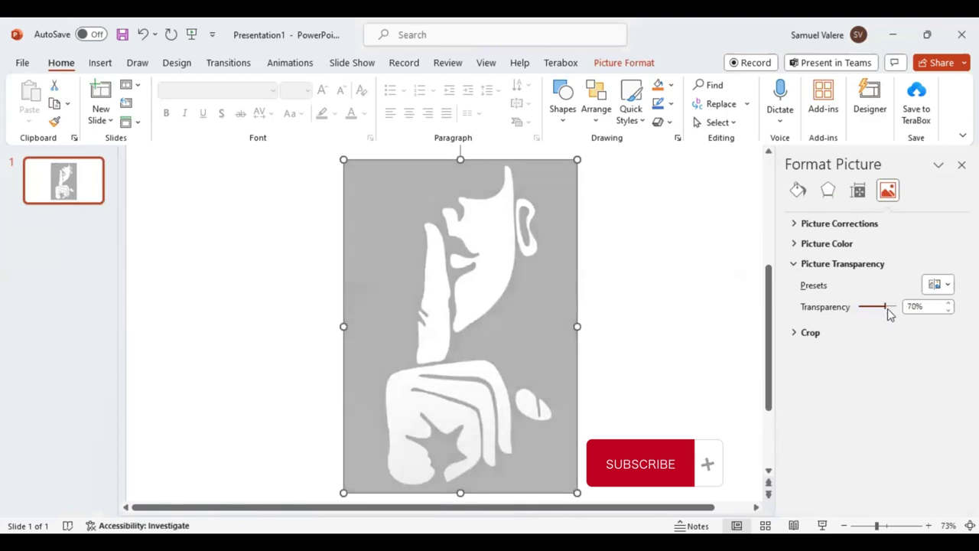
left_click_drag(884, 312, 889, 314)
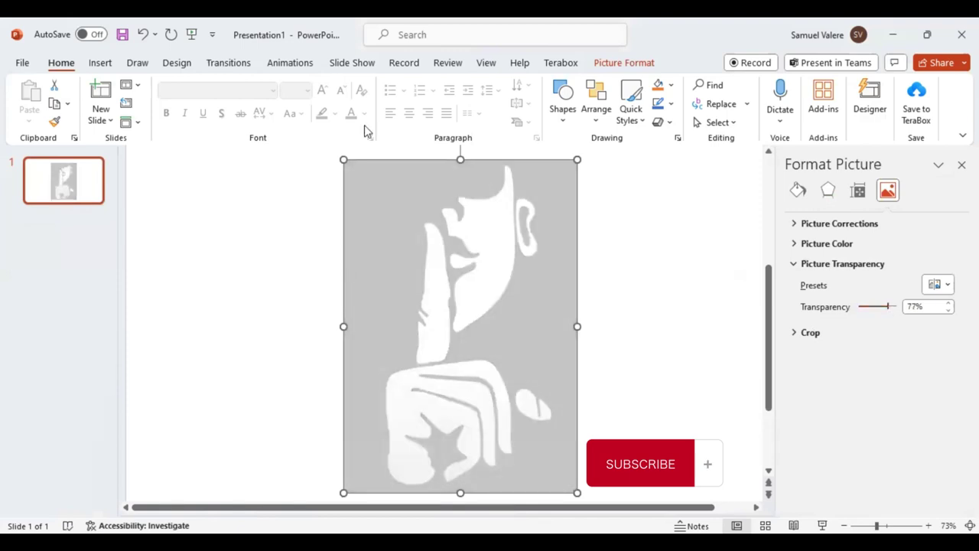
left_click(100, 63)
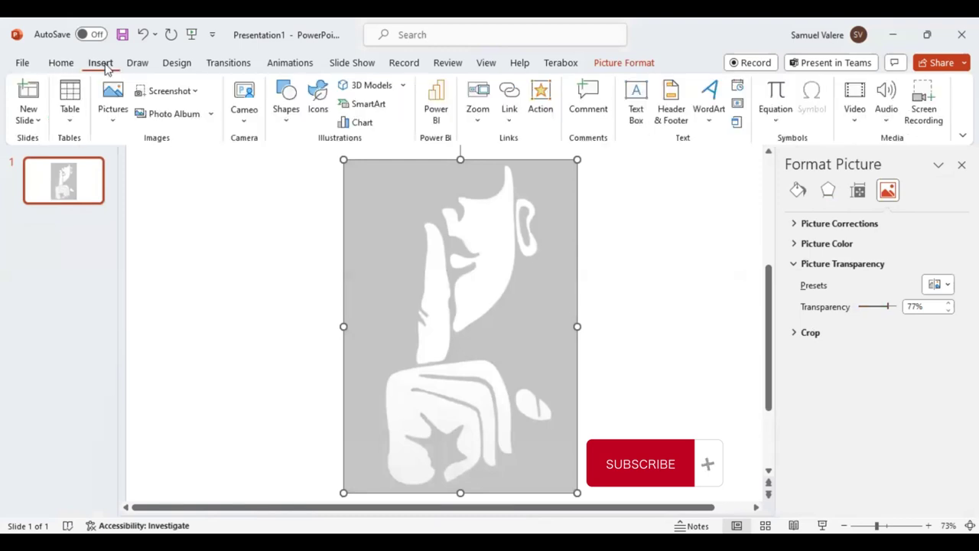
- Pick the Freeform: Shape tool and deselect the faded reference picture
left_click(292, 127)
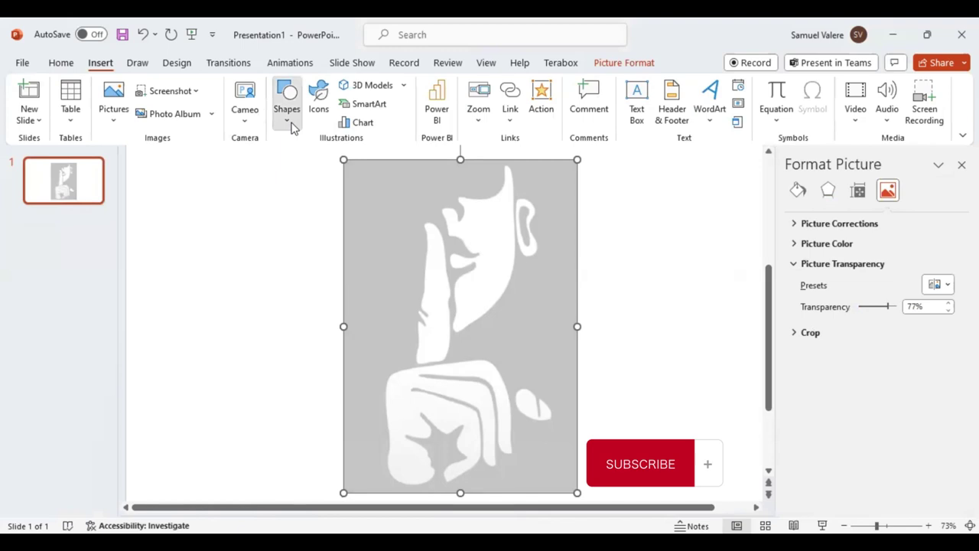
left_click(310, 175)
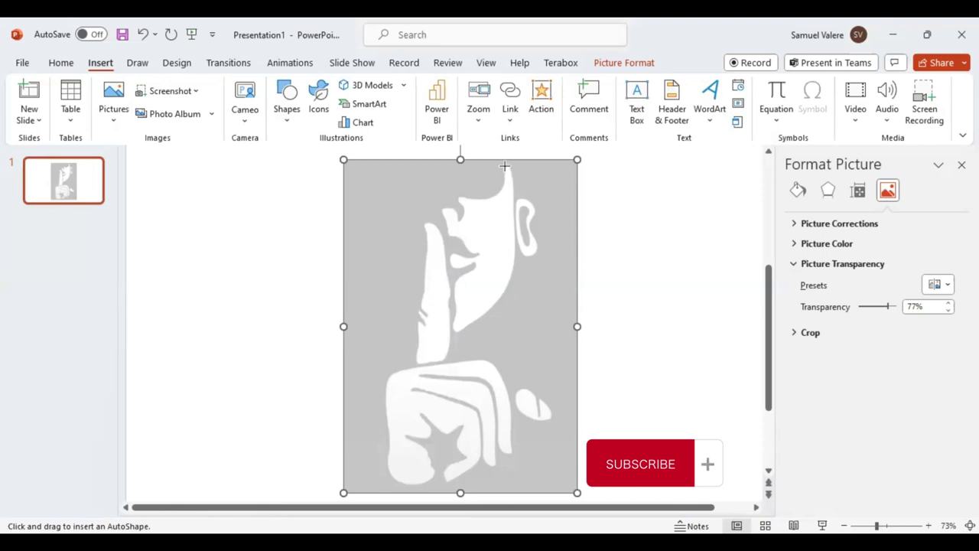
key("Escape")
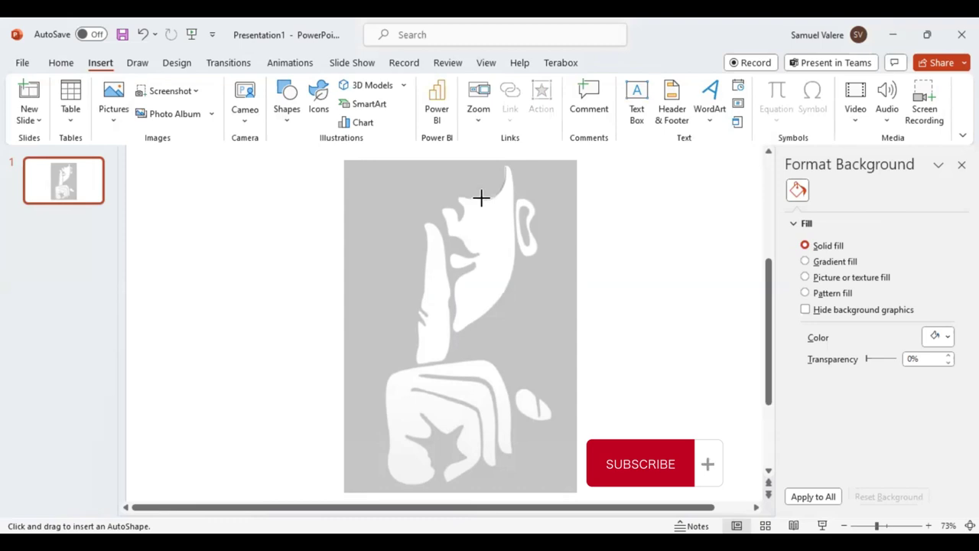
- Trace around the face profile and close it into a filled blue freeform shape
left_click_drag(480, 198, 456, 200)
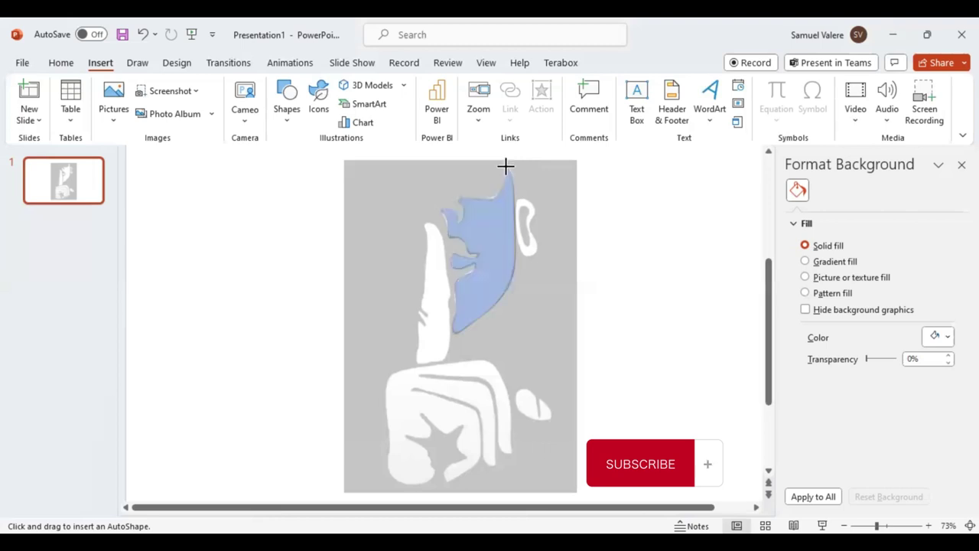
left_click(505, 166)
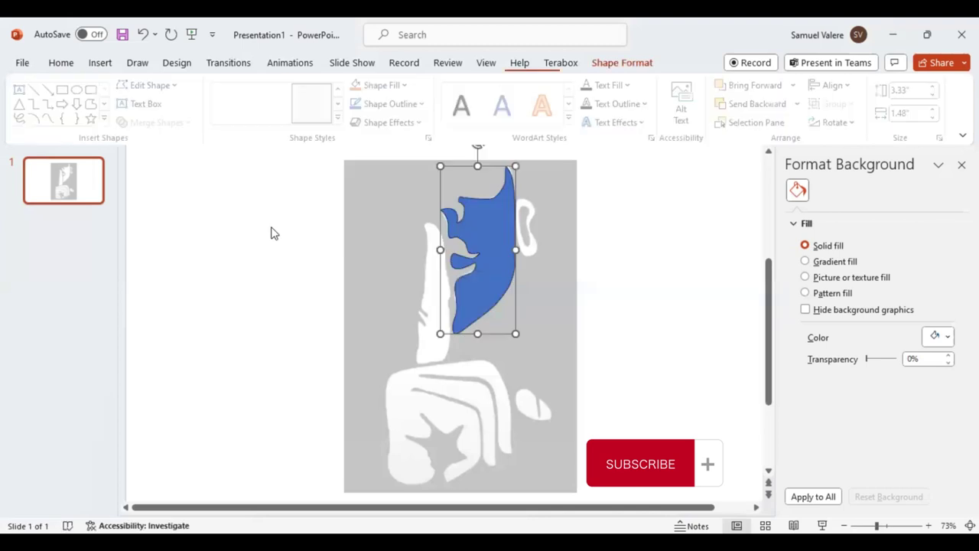
- Trace the raised finger outline with Freeform and close it as a solid shape
left_click(52, 119)
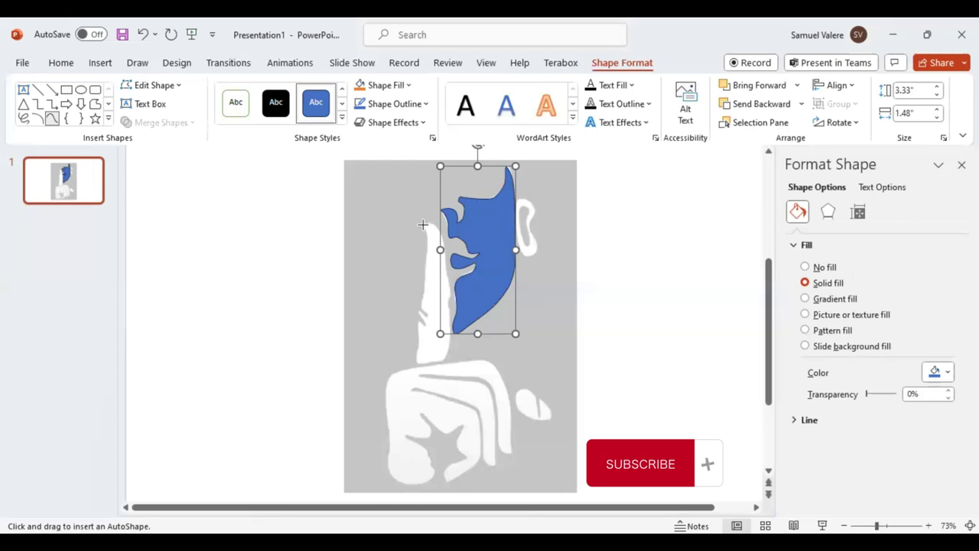
left_click(428, 234)
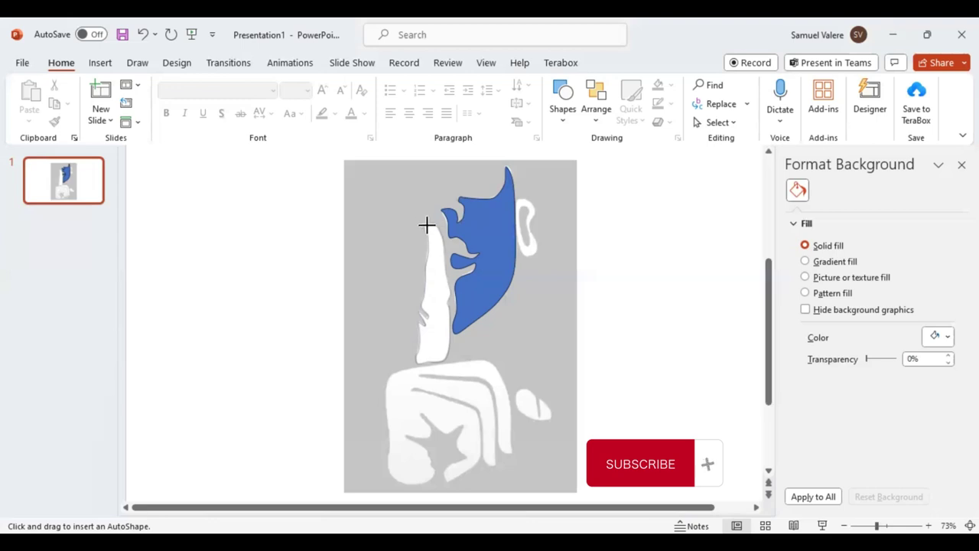
left_click(424, 224)
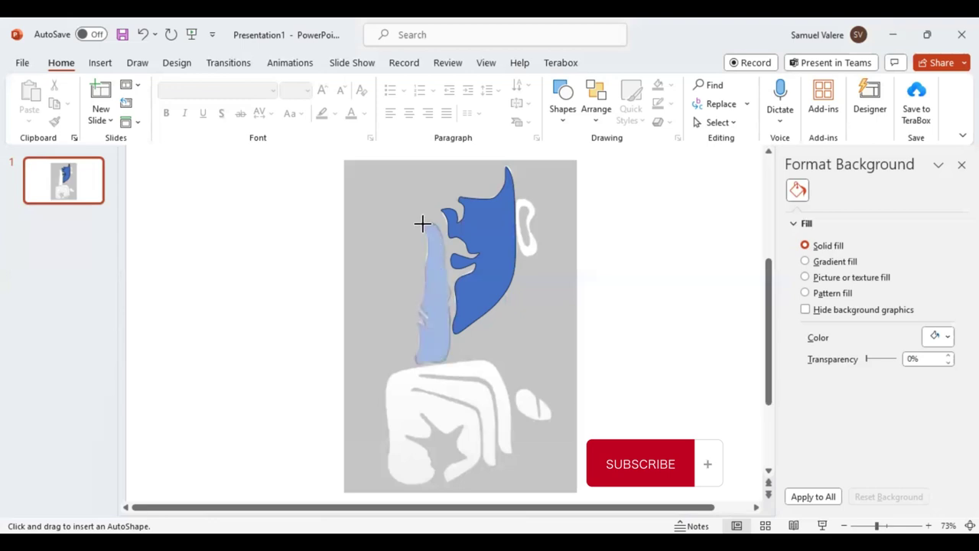
left_click(423, 222)
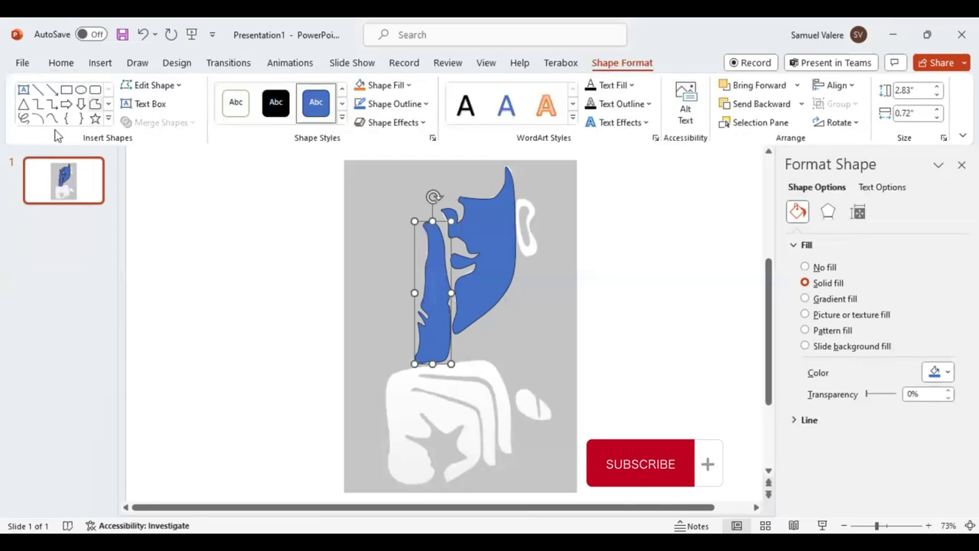
- Draw a freeform outline over the lower-left edge of the white hand
left_click(95, 103)
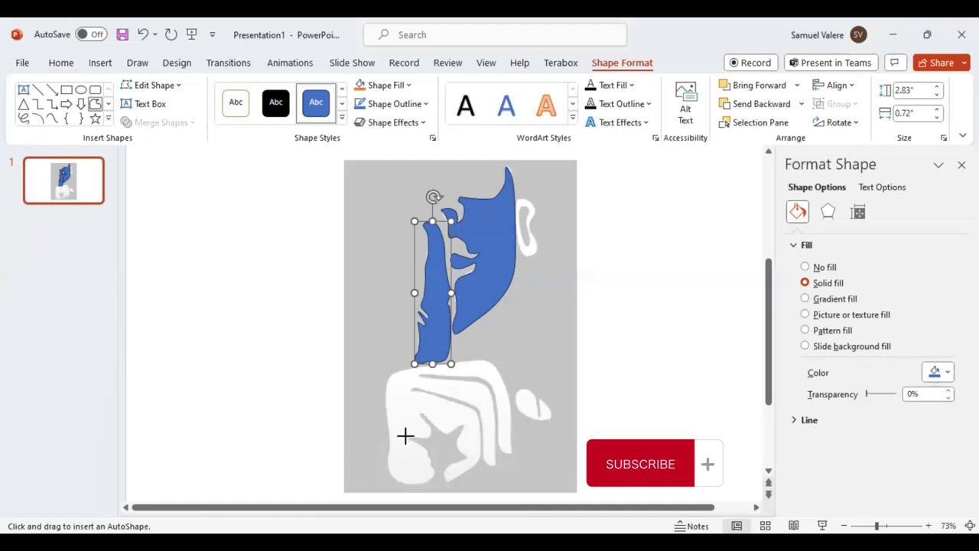
key("Escape")
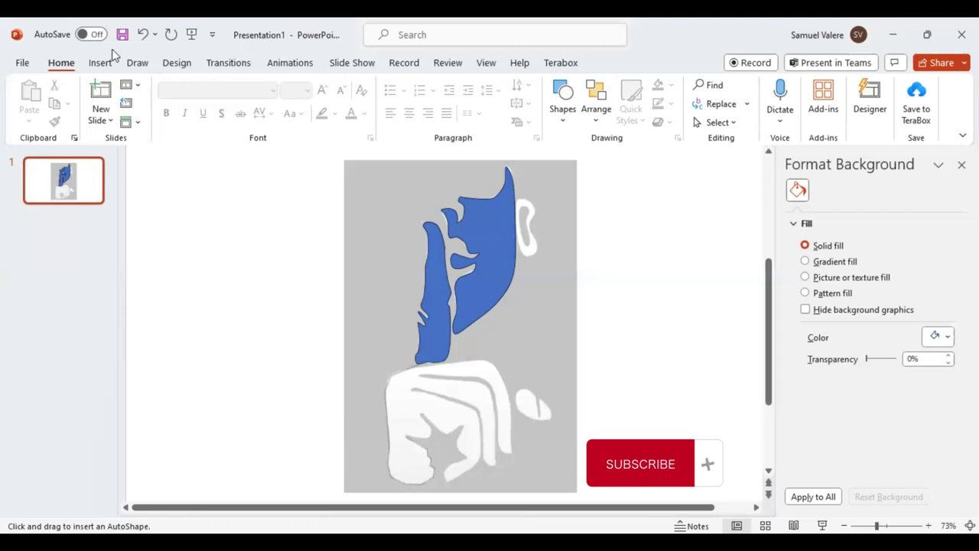
key("Escape")
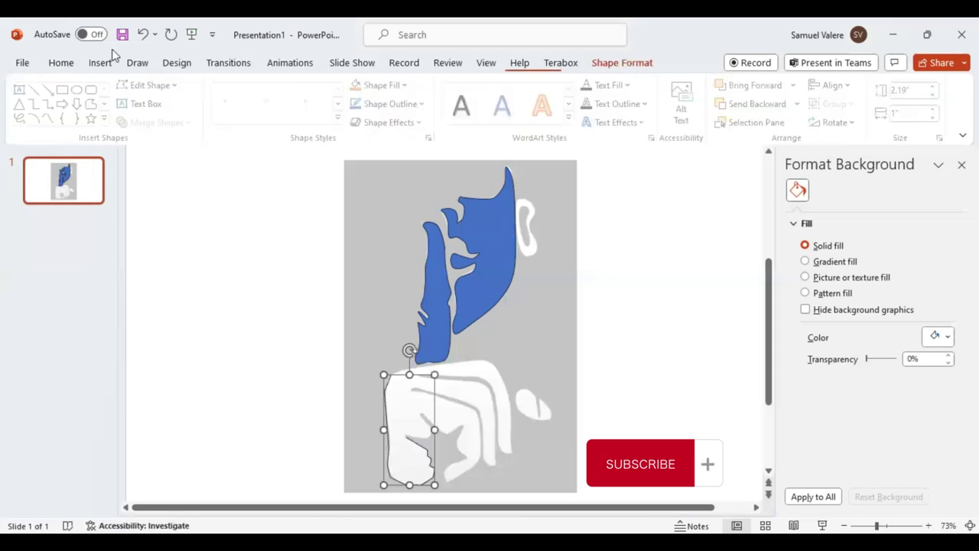
- Deselect the previous shape and trace the whole hand as a light-blue freeform
key("Escape")
left_click(101, 63)
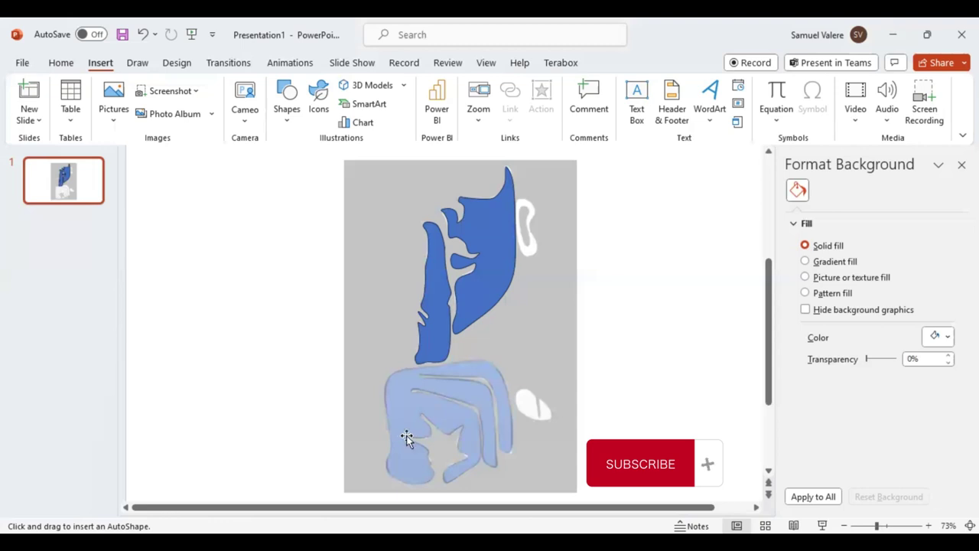
- Select the traced hand, face and thin left shapes, then switch selection to the reference picture
left_click(406, 437)
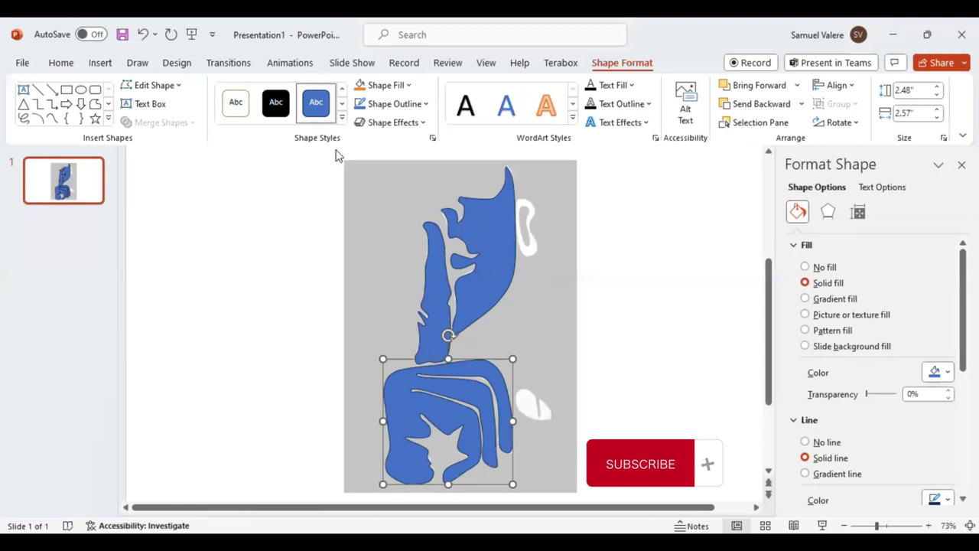
left_click(433, 276, "shift")
left_click(432, 277, "shift")
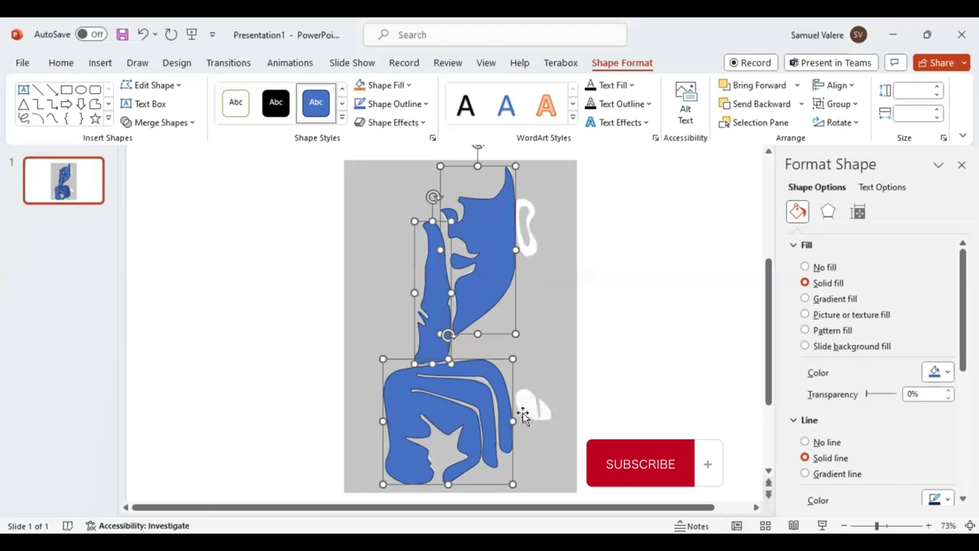
key("Tab")
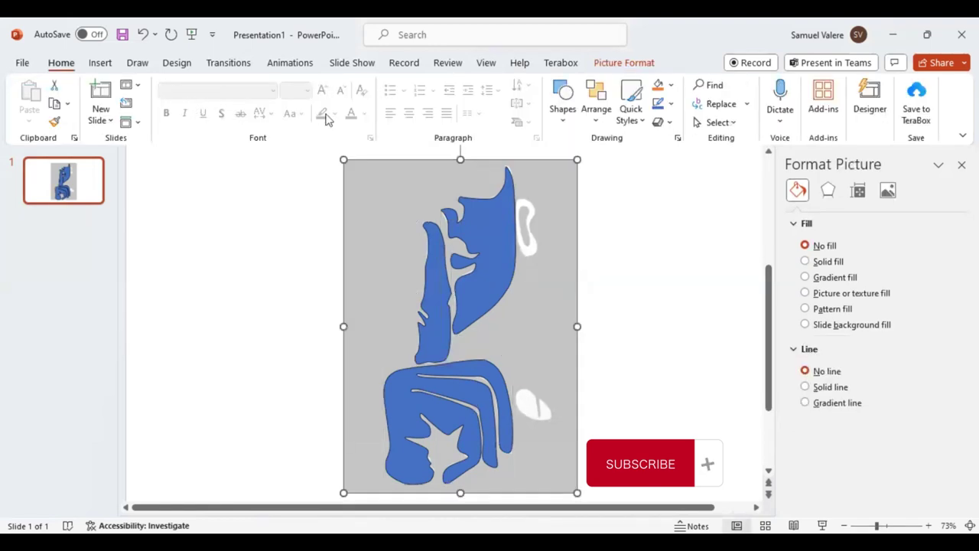
left_click(100, 64)
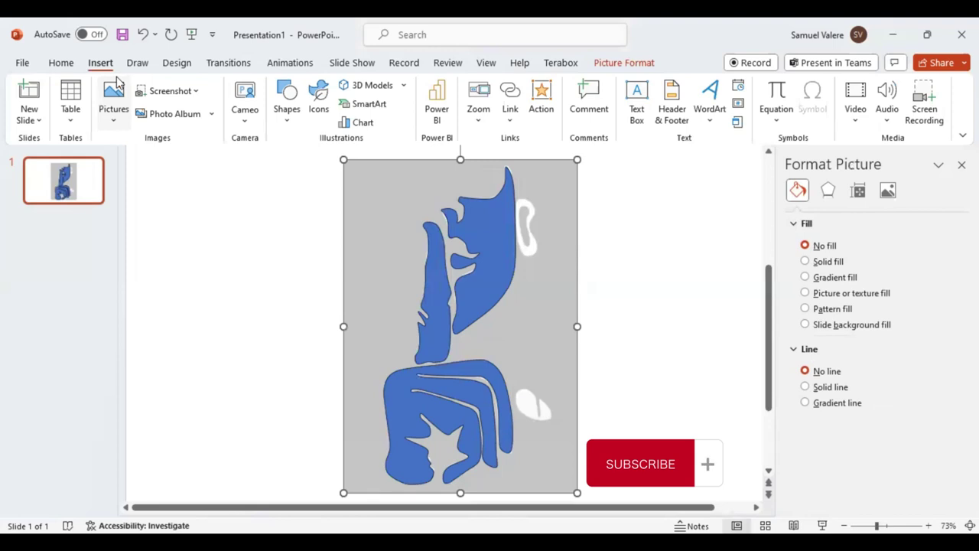
- Trace the small blob beside the hand as a new freeform shape
left_click(286, 103)
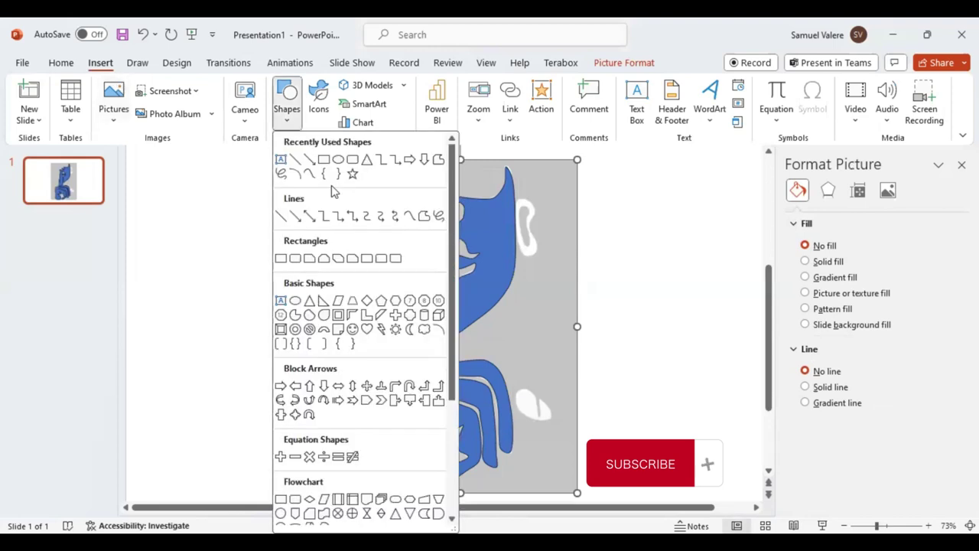
left_click(314, 175)
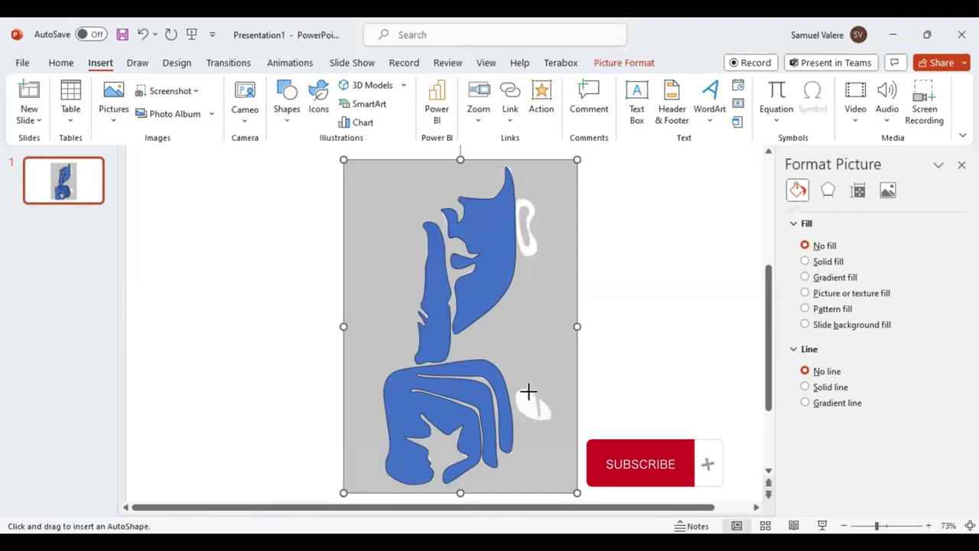
key("Escape")
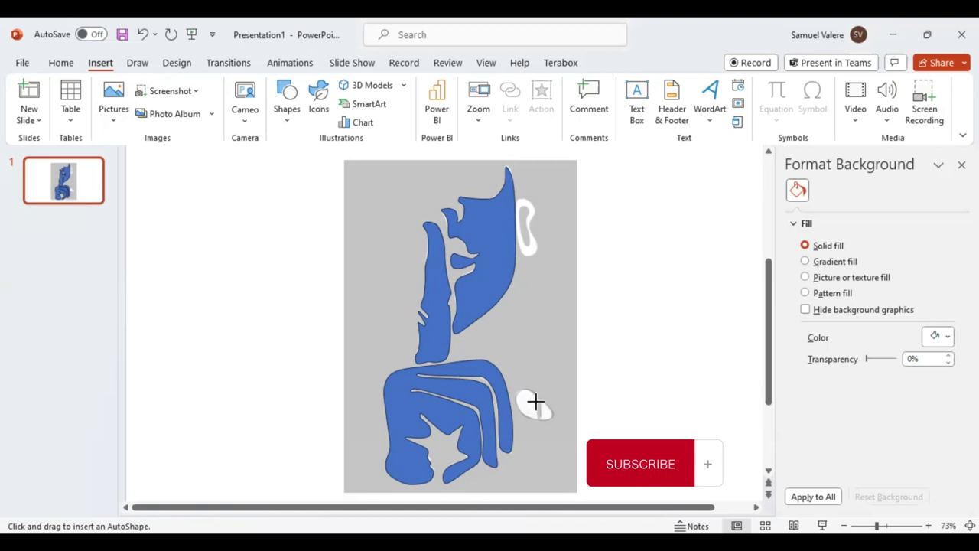
left_click_drag(534, 401, 533, 399)
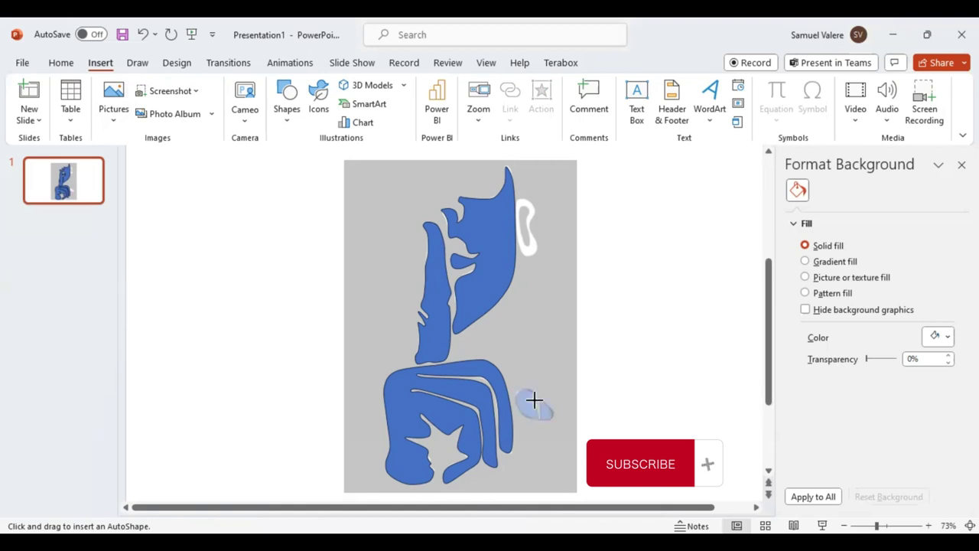
- Close the small blob's freeform, then nudge the face, finger and hand shapes left together
left_click(531, 403)
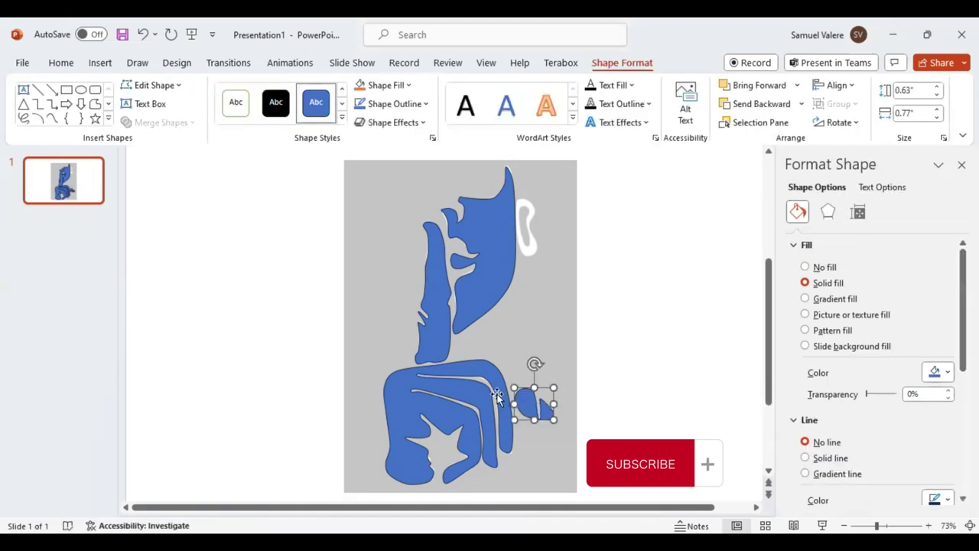
left_click(448, 319, "shift")
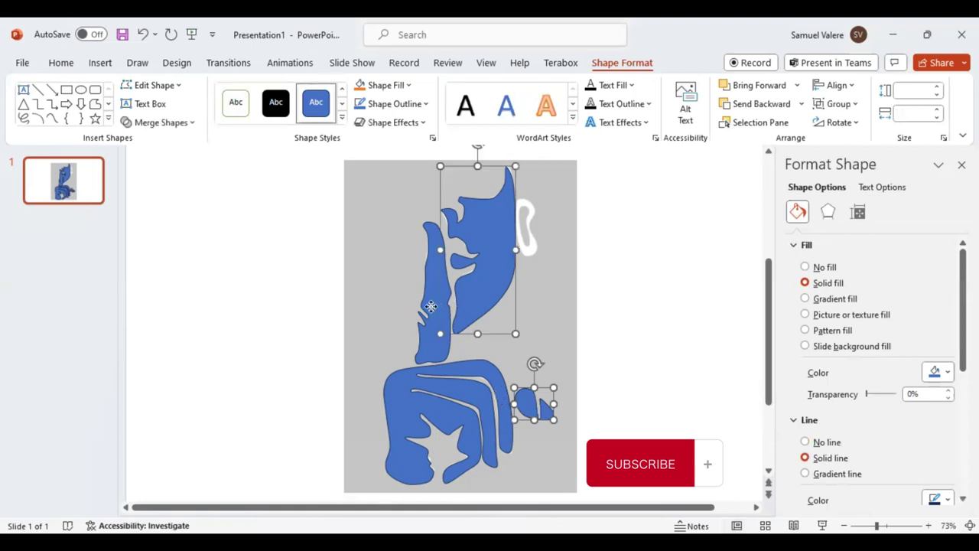
left_click(404, 405, "shift")
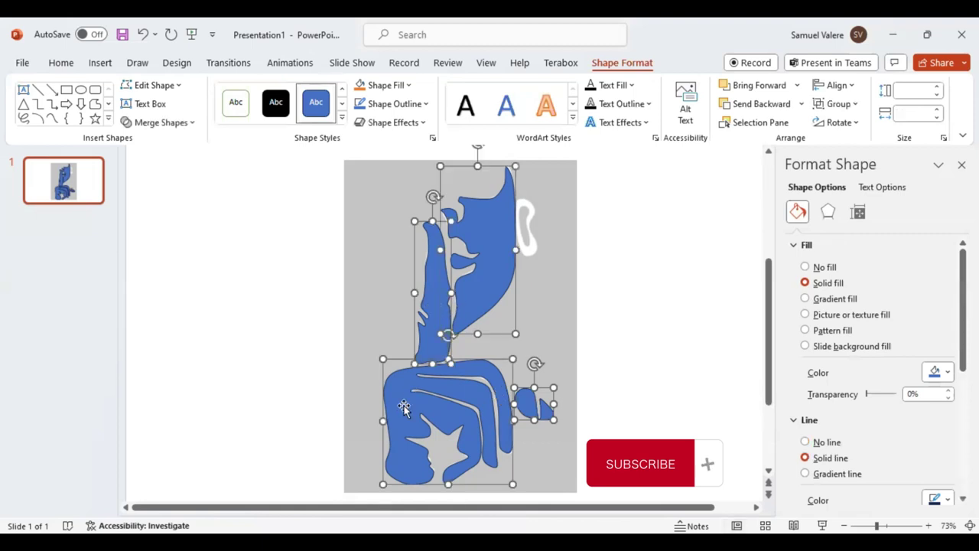
key("Left")
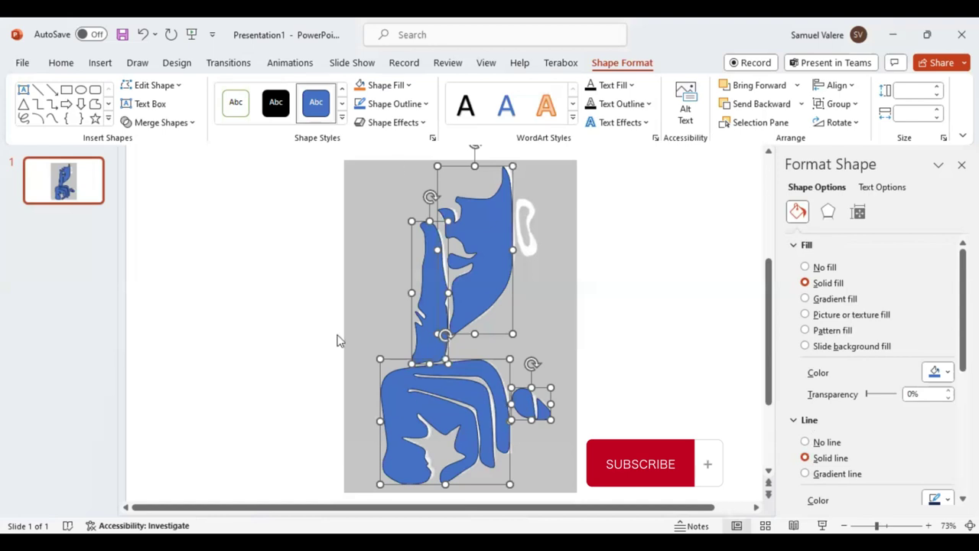
- Select the reference picture behind the traced blue shapes
key("Tab")
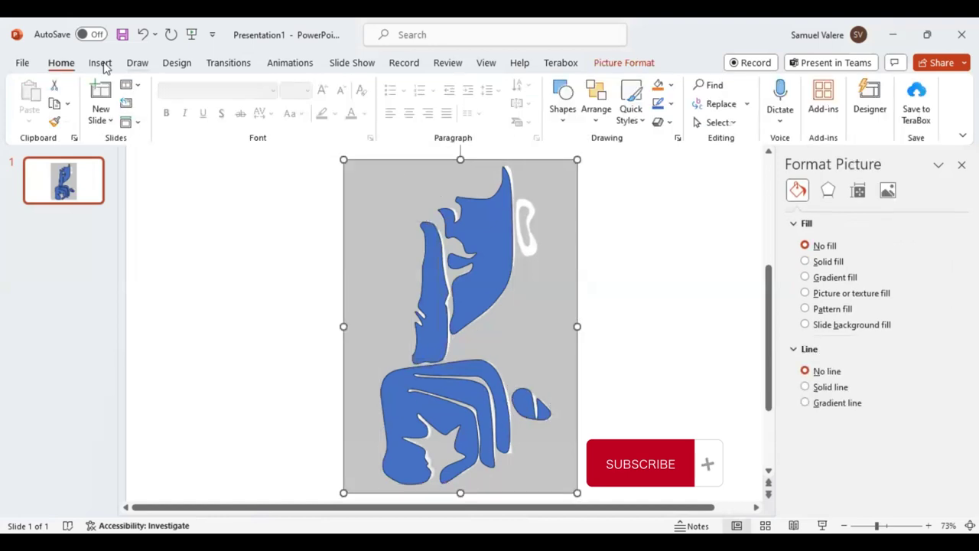
left_click(101, 62)
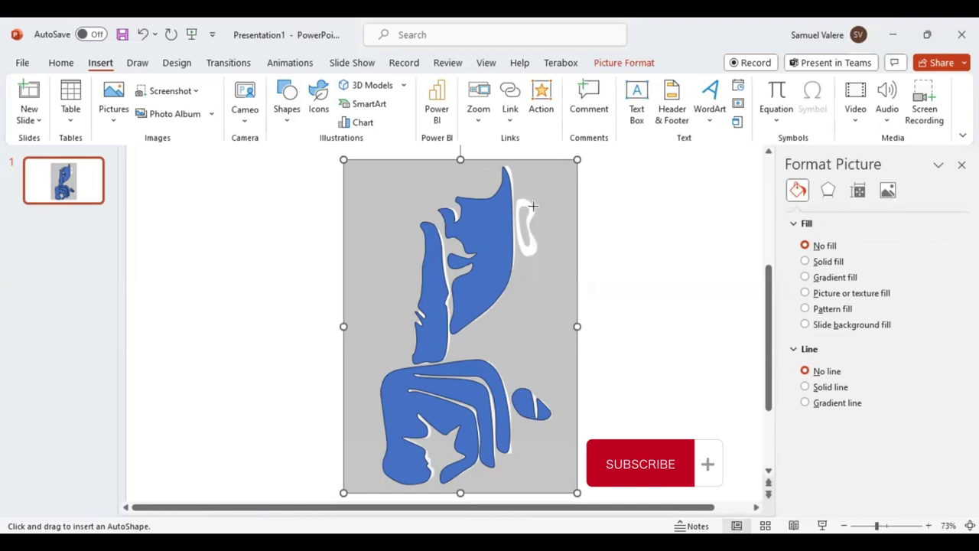
- Trace the white ear beside the upper face as a new blue freeform shape
key("Escape")
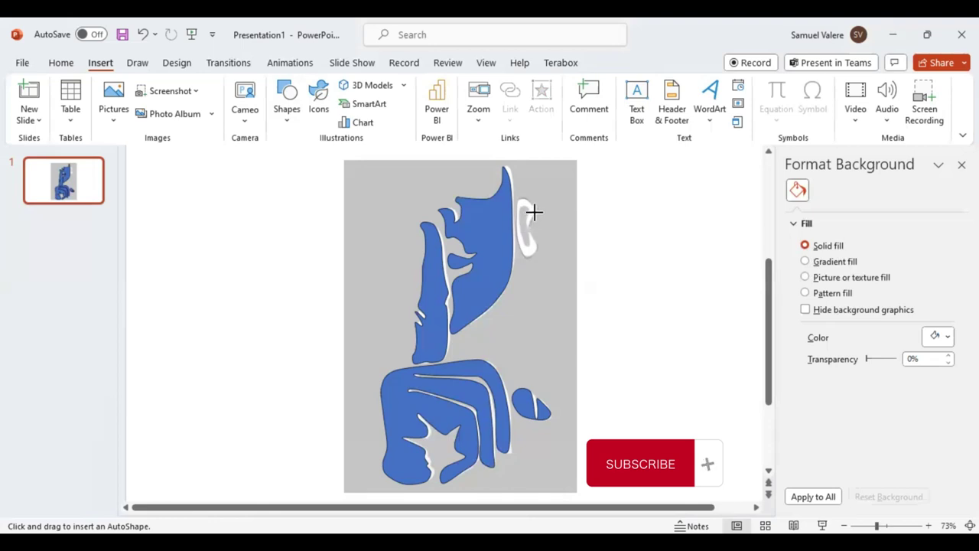
left_click_drag(533, 211, 532, 206)
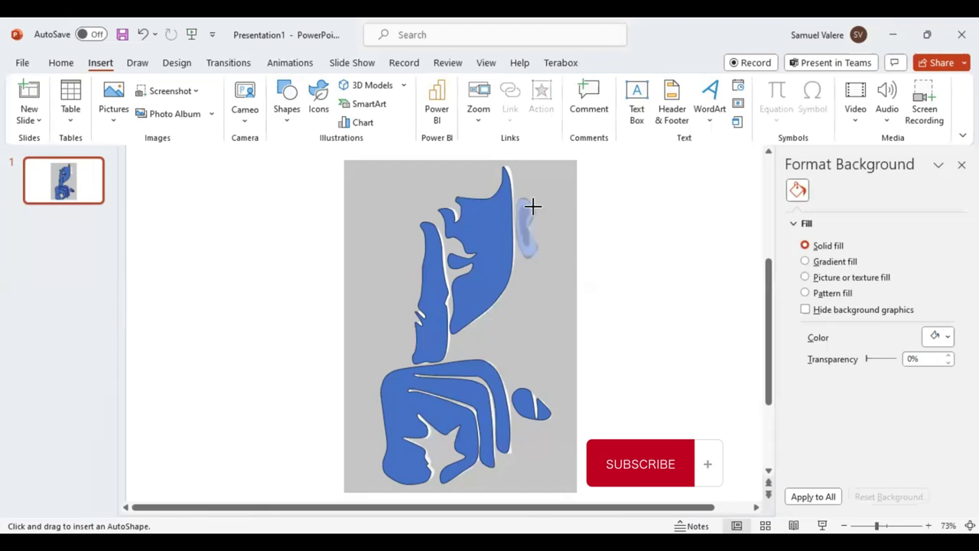
left_click(533, 206)
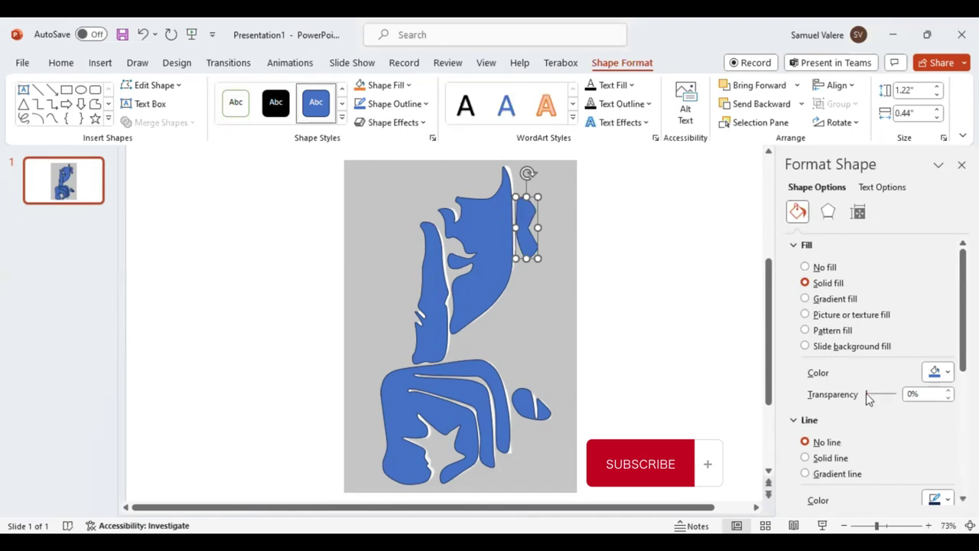
- Make the ear shape partly transparent and trace the inner ear as another freeform
left_click_drag(872, 399, 889, 394)
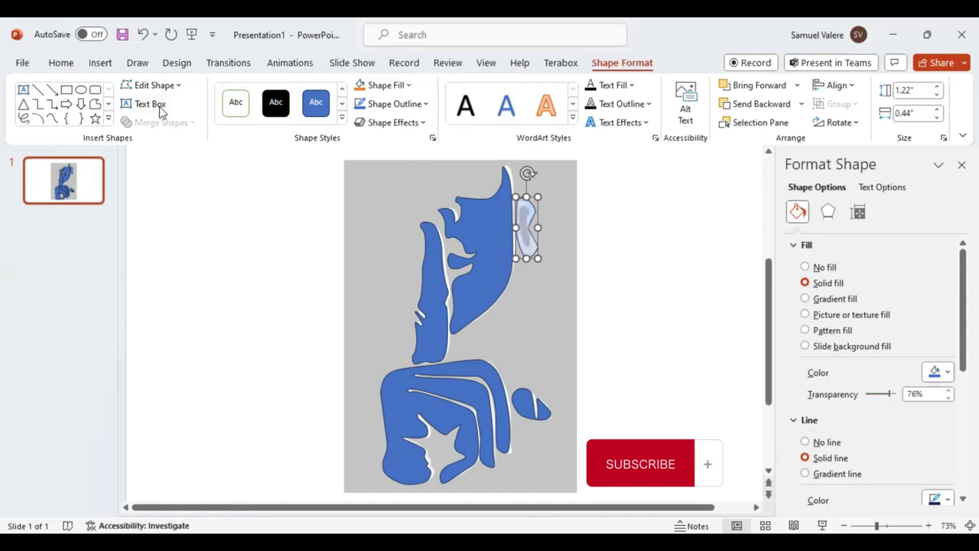
left_click(52, 119)
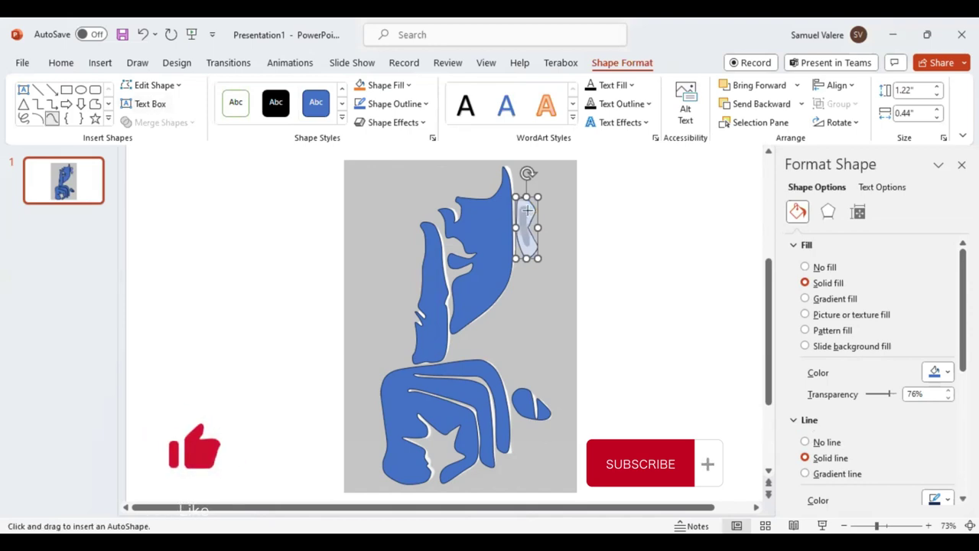
left_click(526, 207)
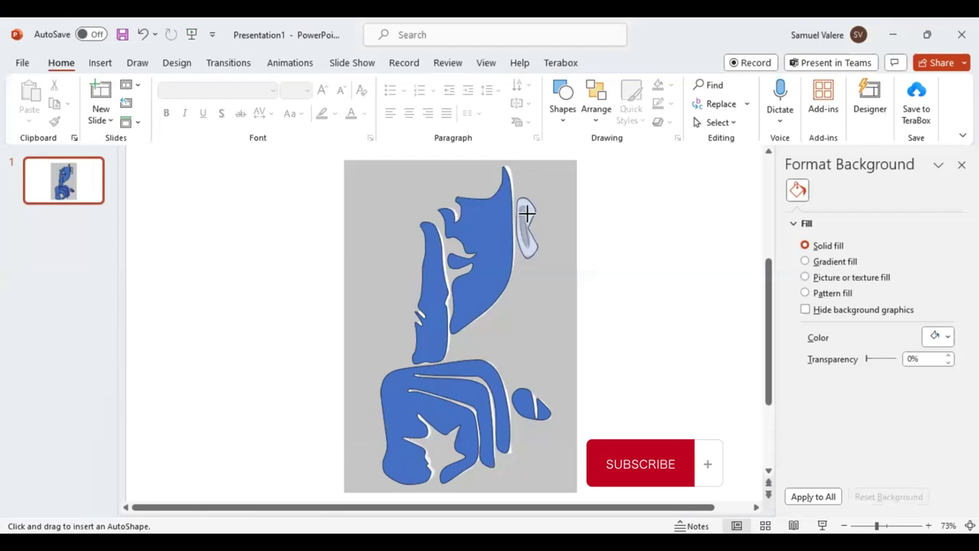
left_click(527, 208)
left_click(530, 212)
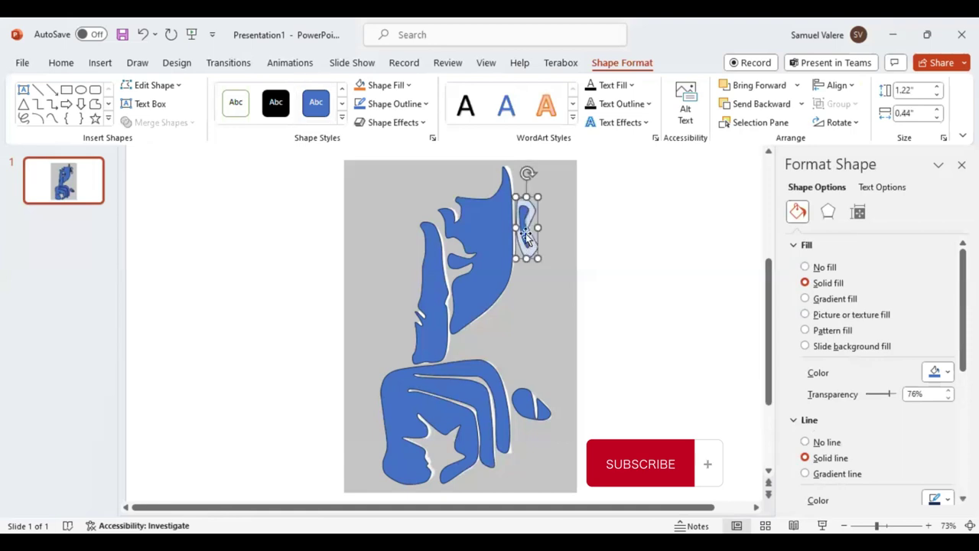
- Merge the inner and outer ear shapes into one and nudge it slightly left
left_click(523, 235, "shift")
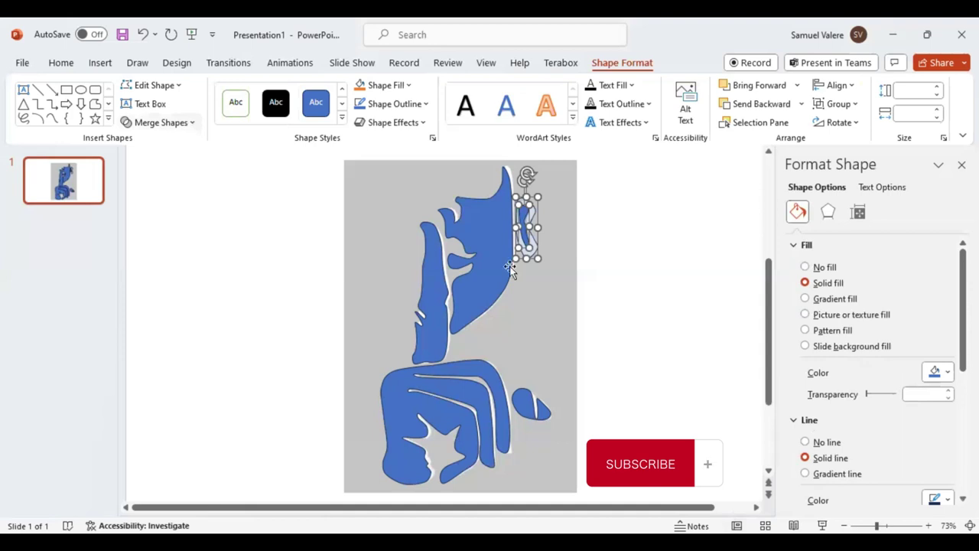
left_click(530, 242)
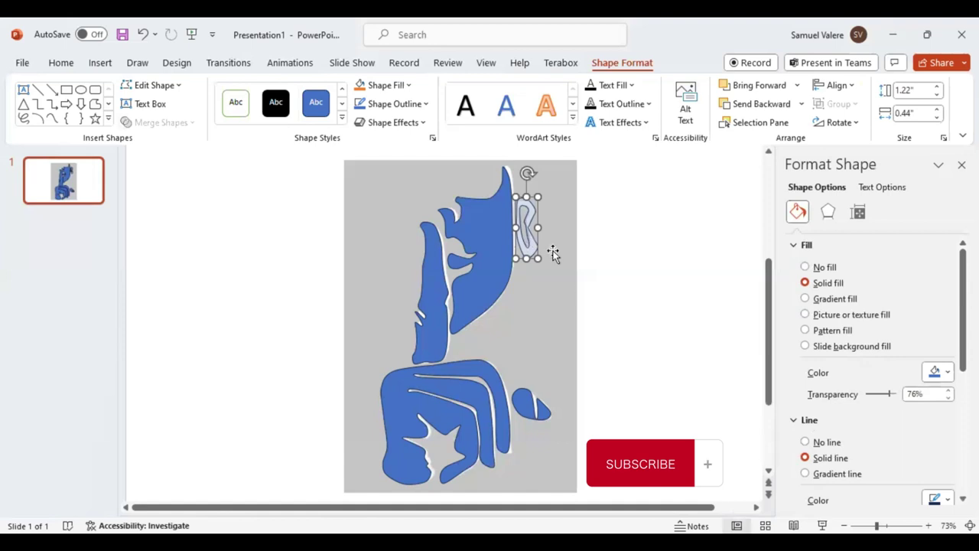
left_click(553, 255)
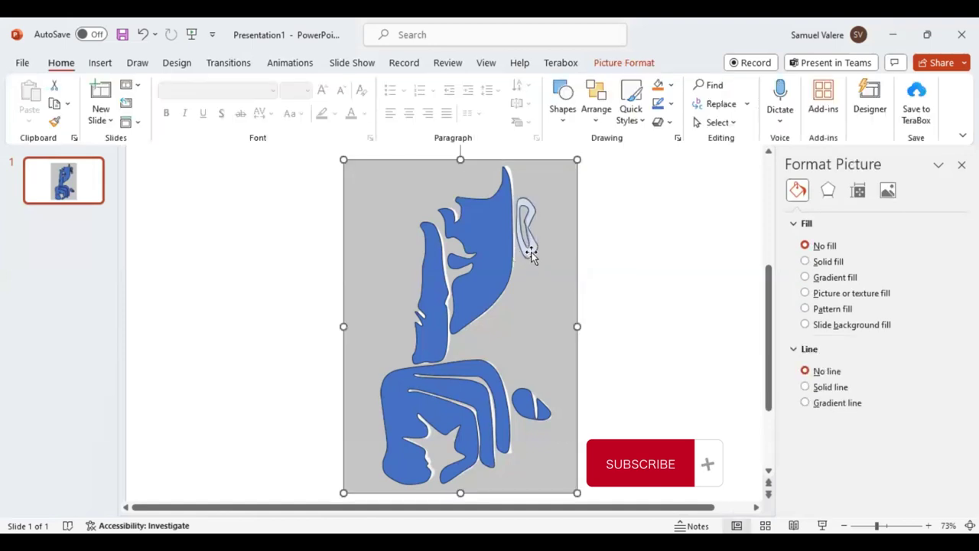
left_click(531, 255)
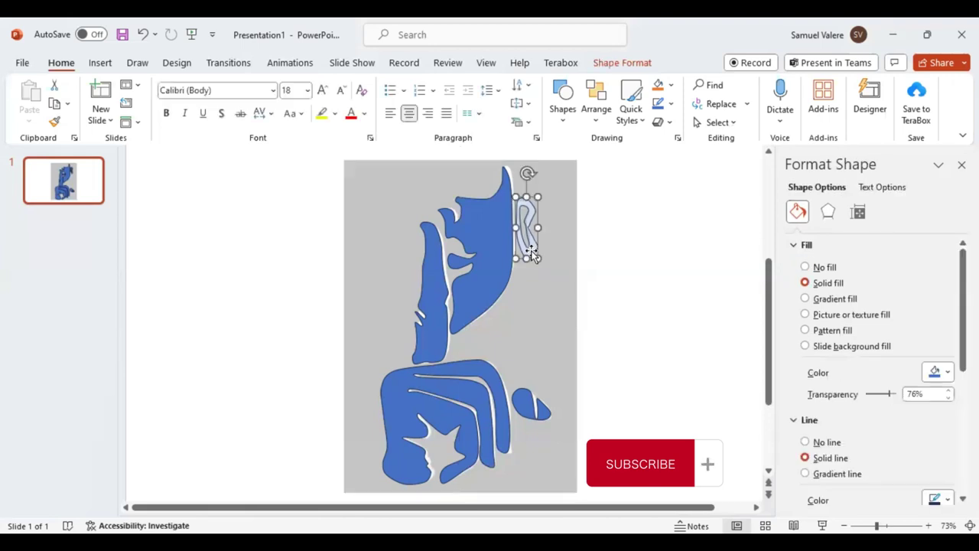
key("Left")
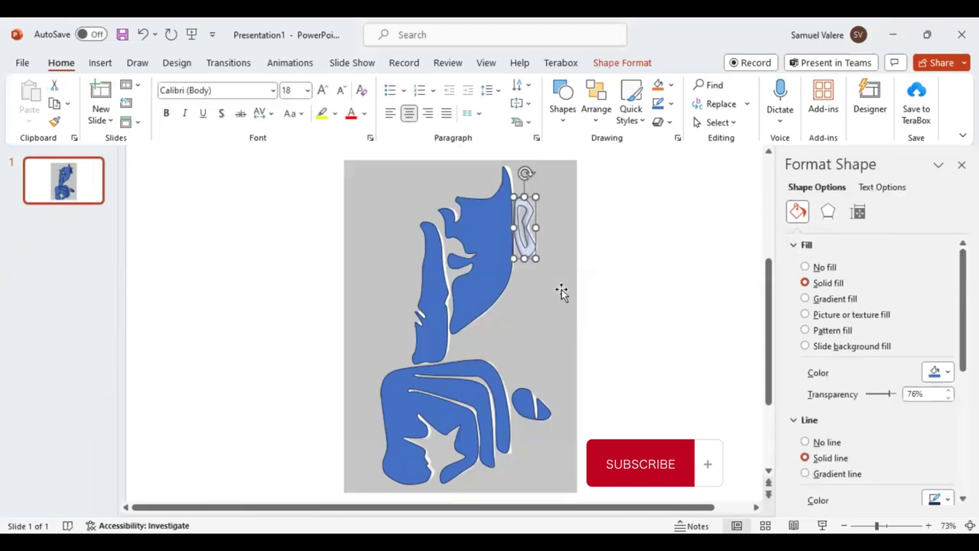
- Set the ear shape's fill transparency to 0% so it is fully opaque
left_click(522, 246)
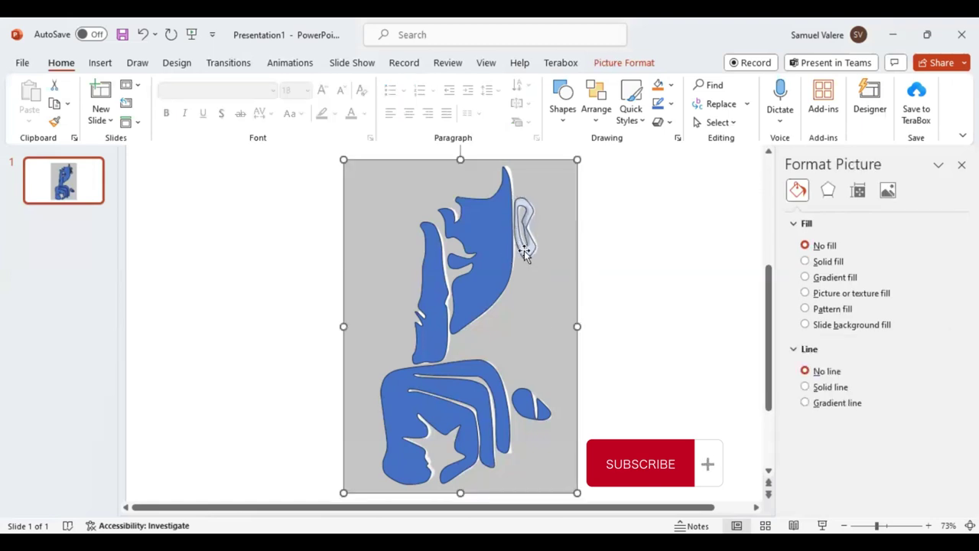
key("Tab")
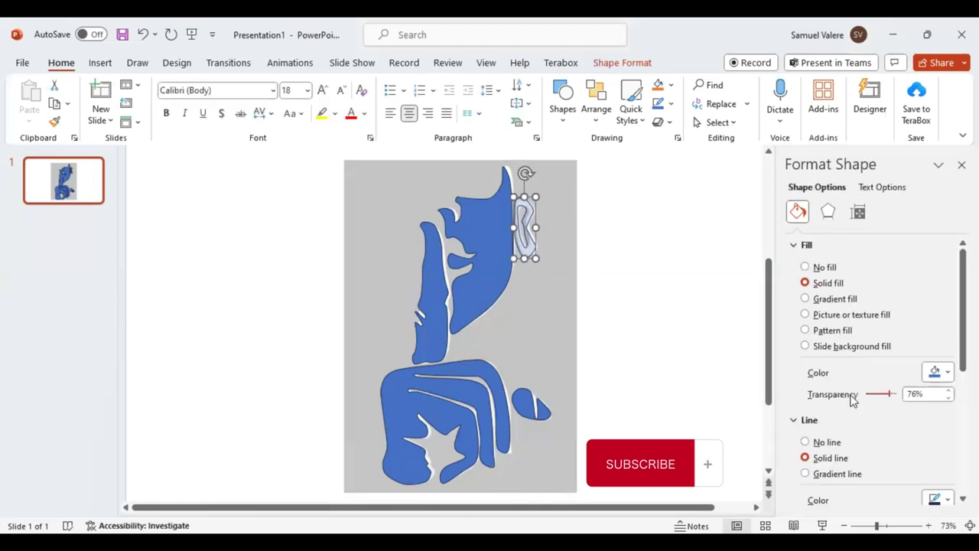
left_click_drag(853, 401, 852, 401)
- Fill the ear, face, hand and finger shapes with White, Background 1
left_click(948, 373)
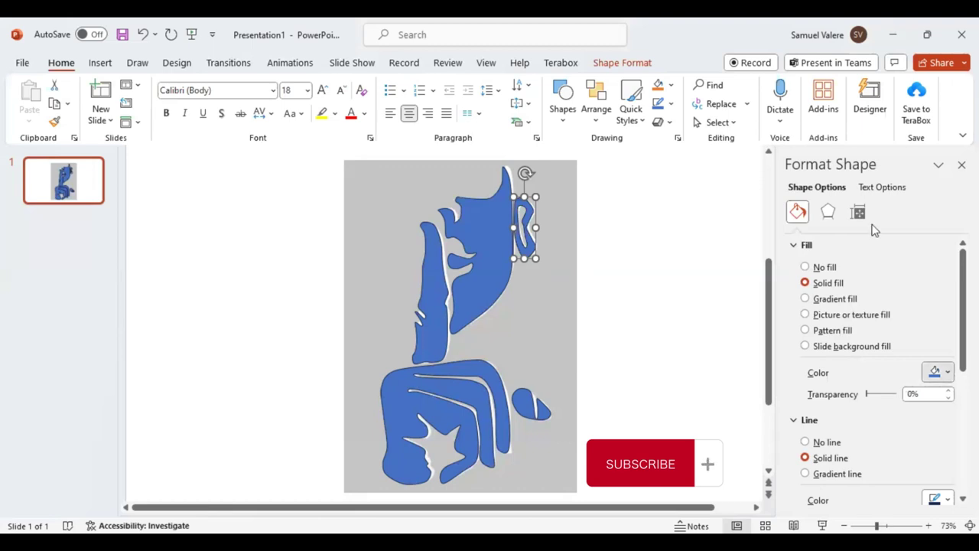
left_click(425, 306, "shift")
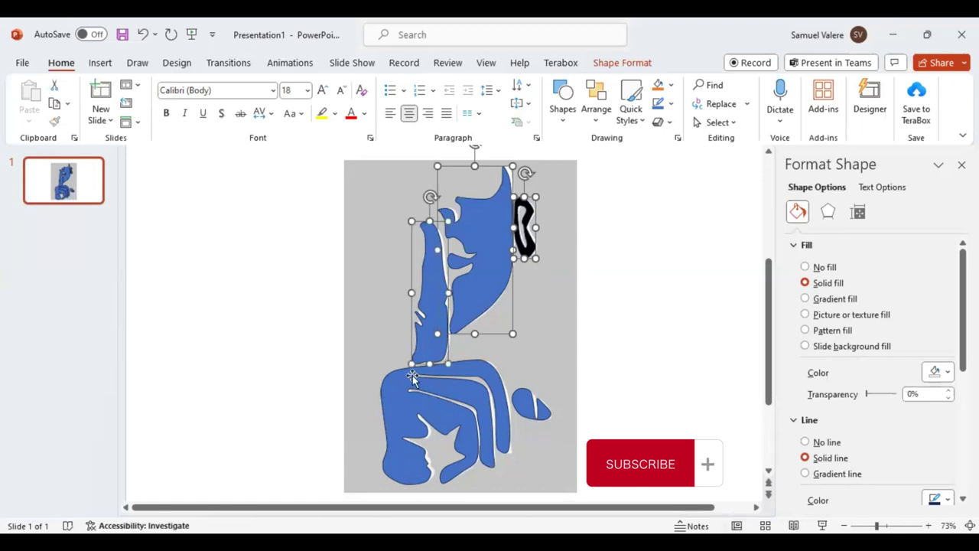
left_click(525, 403, "shift")
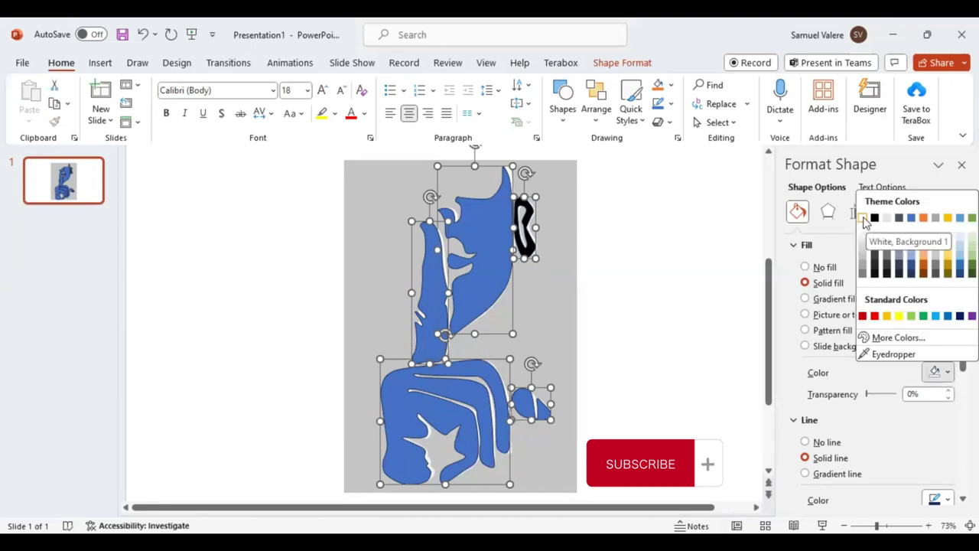
left_click(864, 220)
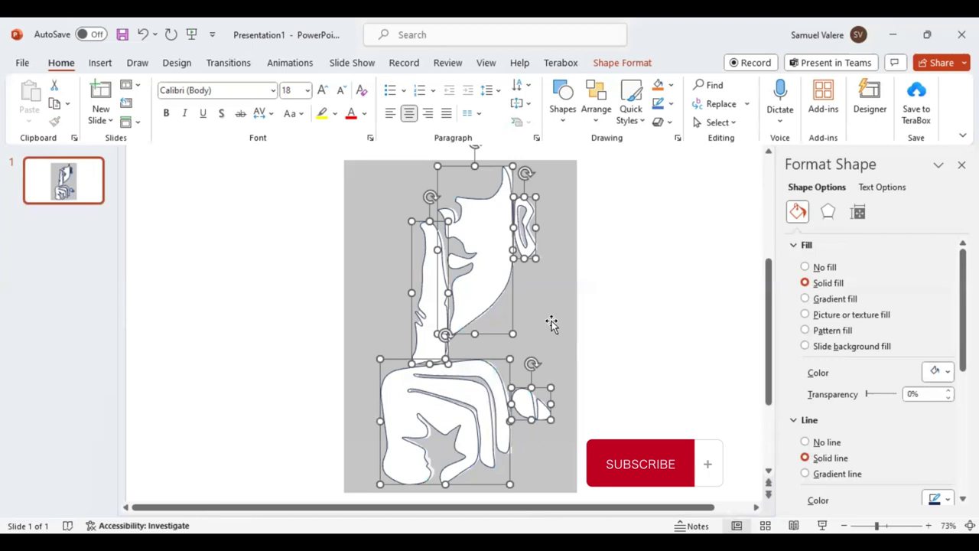
key("ctrl+alt+v")
- Give the slide a solid black background and delete the grey reference picture
left_click(680, 316)
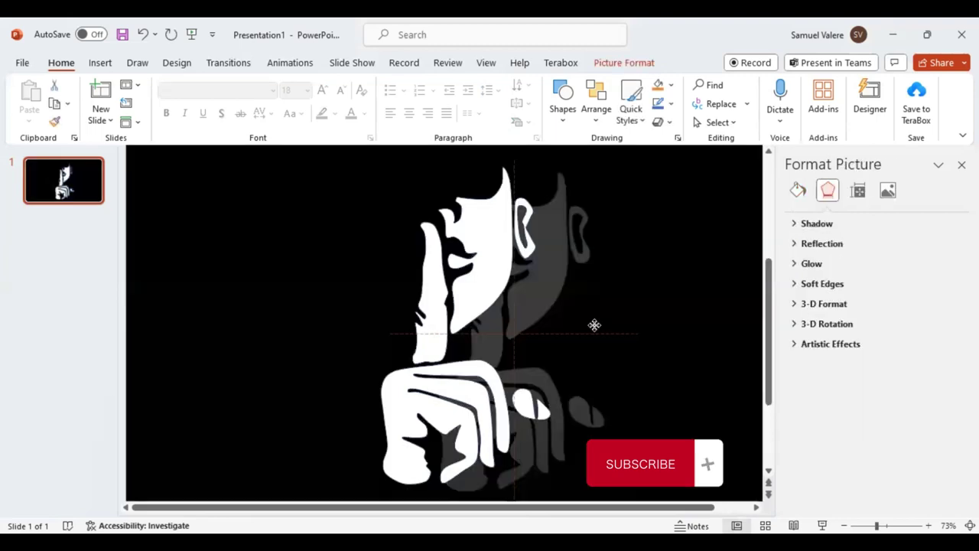
left_click(692, 370)
key("Delete")
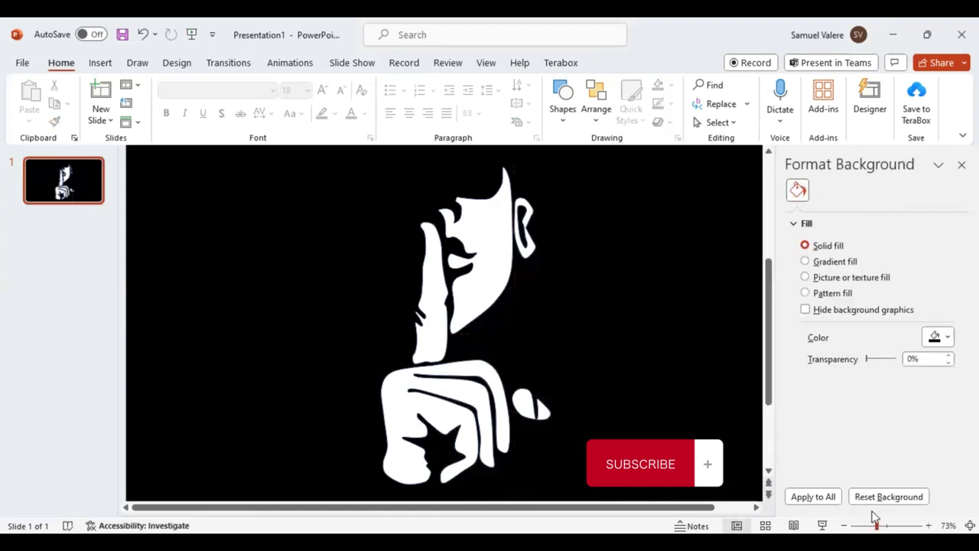
scroll(390, 182, "down", 1, "ctrl")
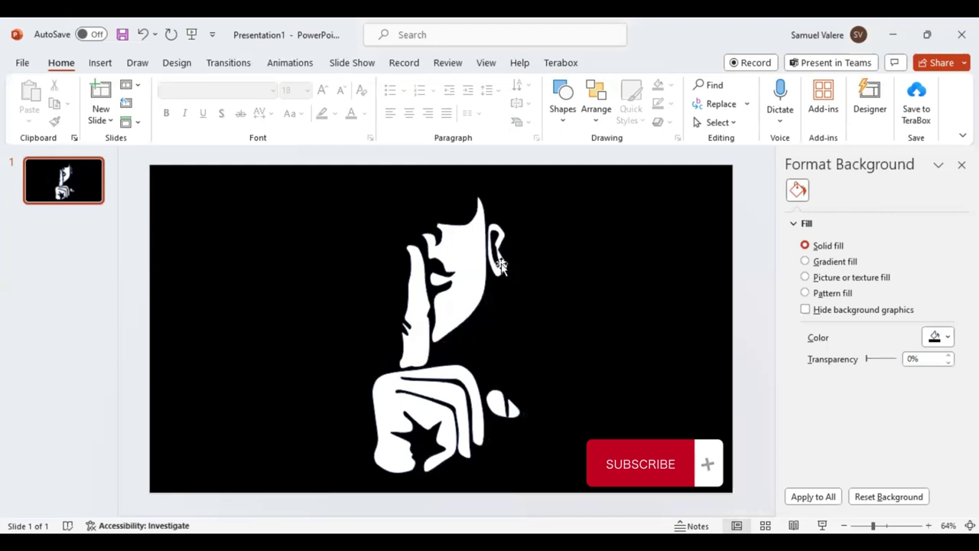
- Reselect the face and ear shapes and redo to restore their white fill
left_click(498, 265)
left_click(468, 252, "shift")
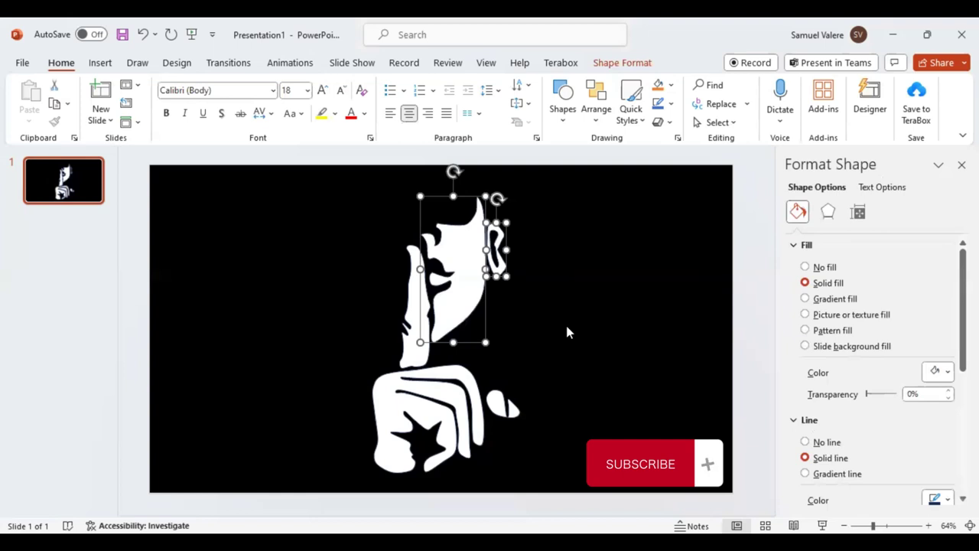
key("Escape")
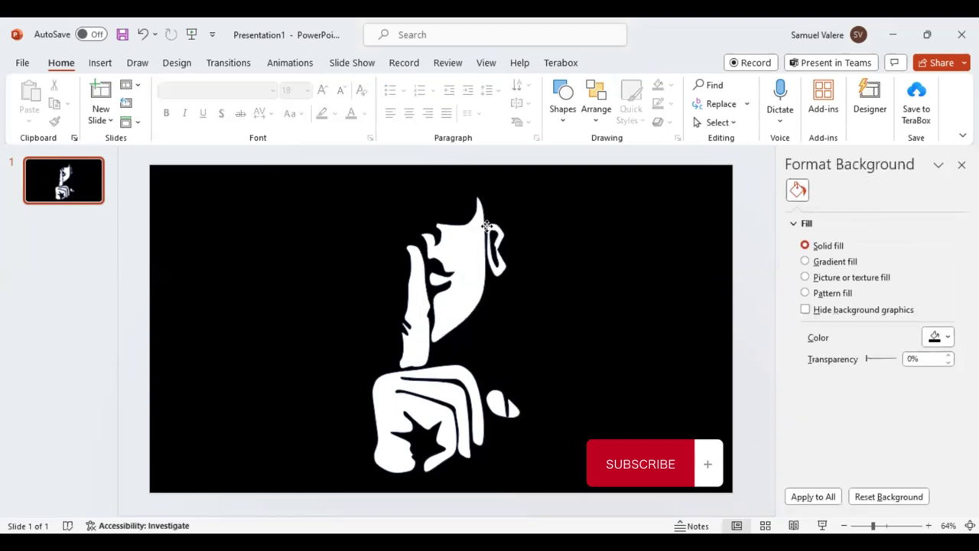
left_click(453, 171)
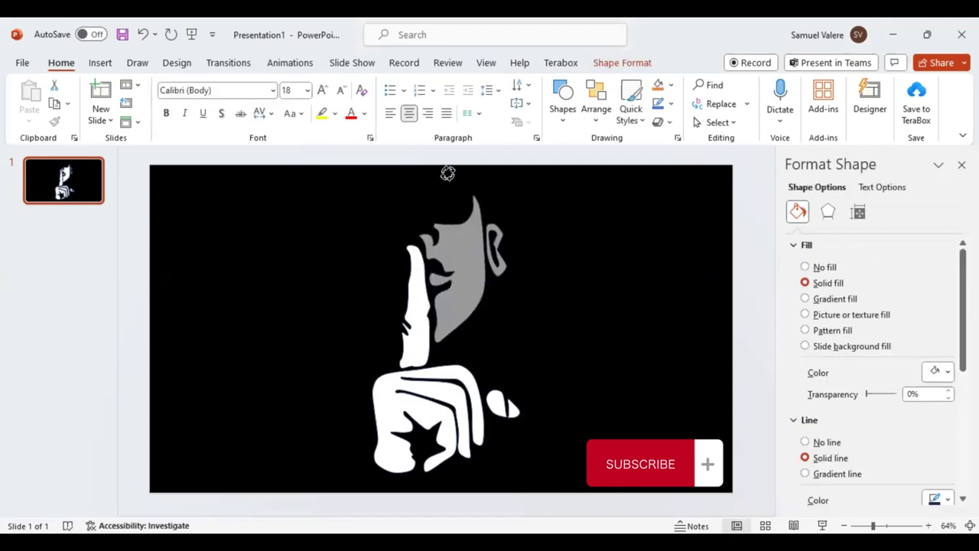
key("ctrl+y")
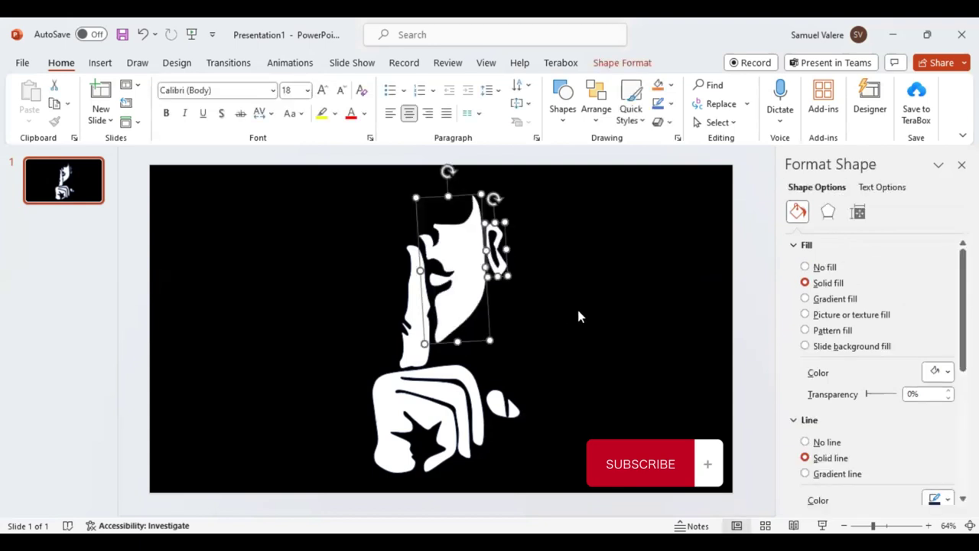
left_click(352, 186)
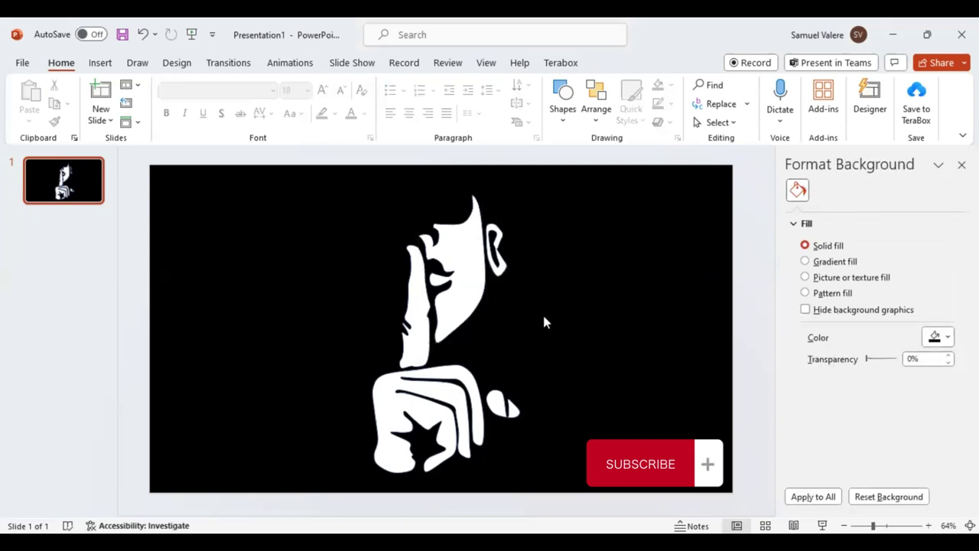
- Select all shapes and group them into one 6.32" × 3.39" object
key("ctrl+a")
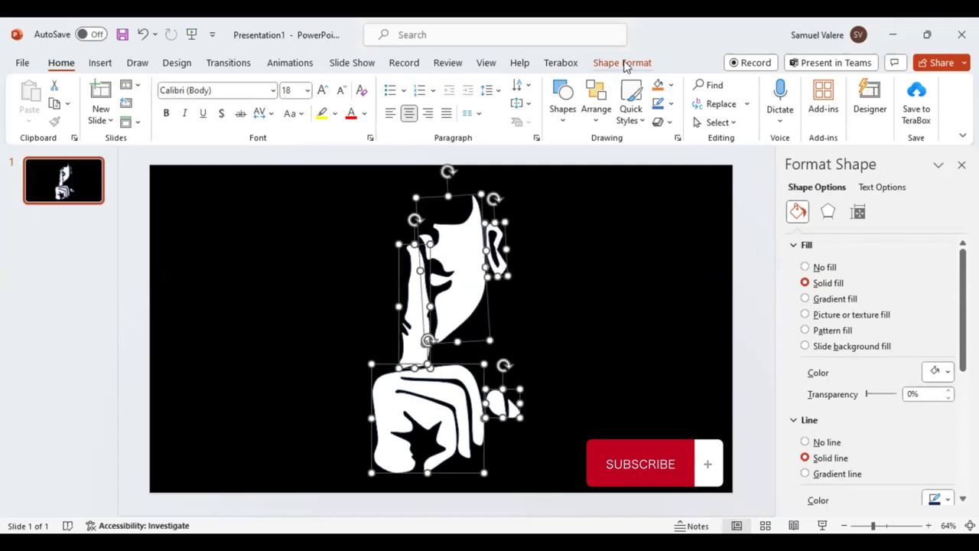
left_click(624, 64)
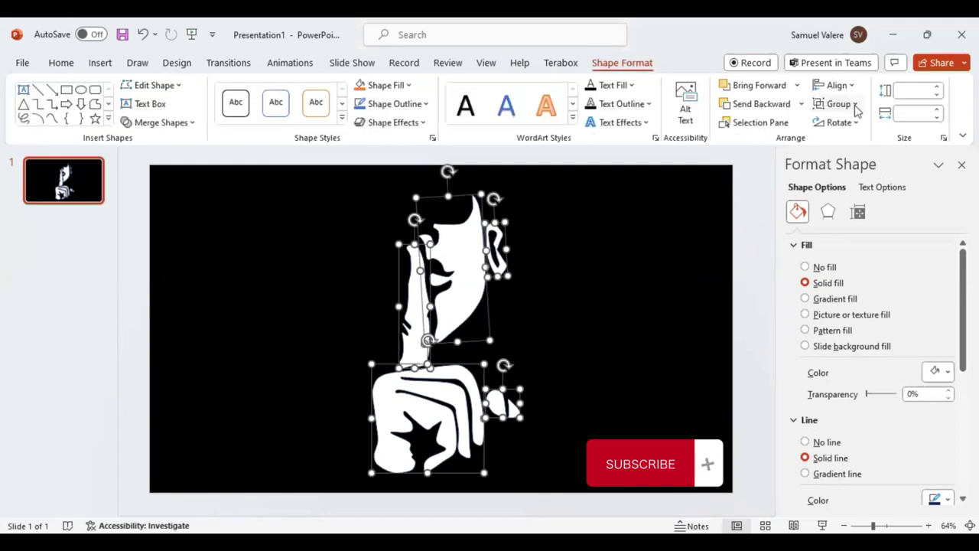
left_click(855, 107)
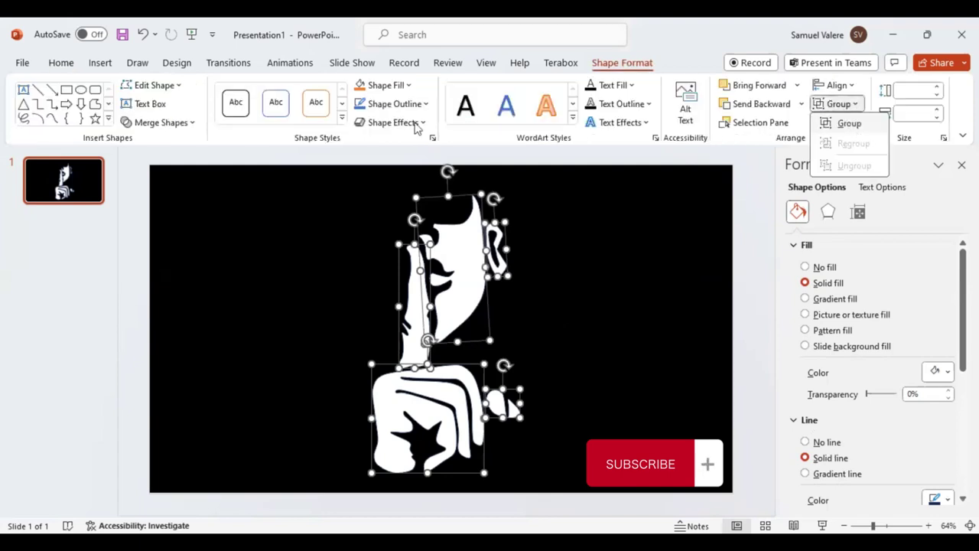
key("ctrl+g")
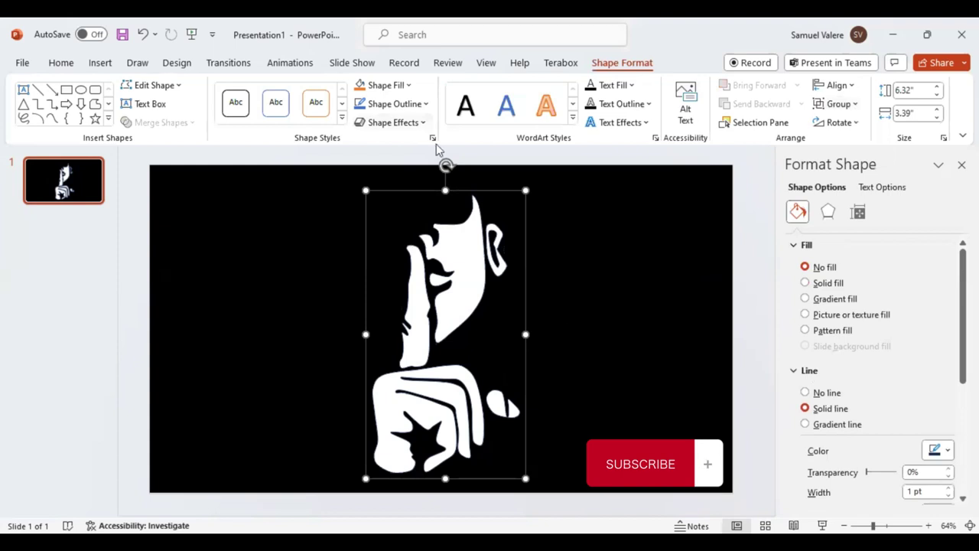